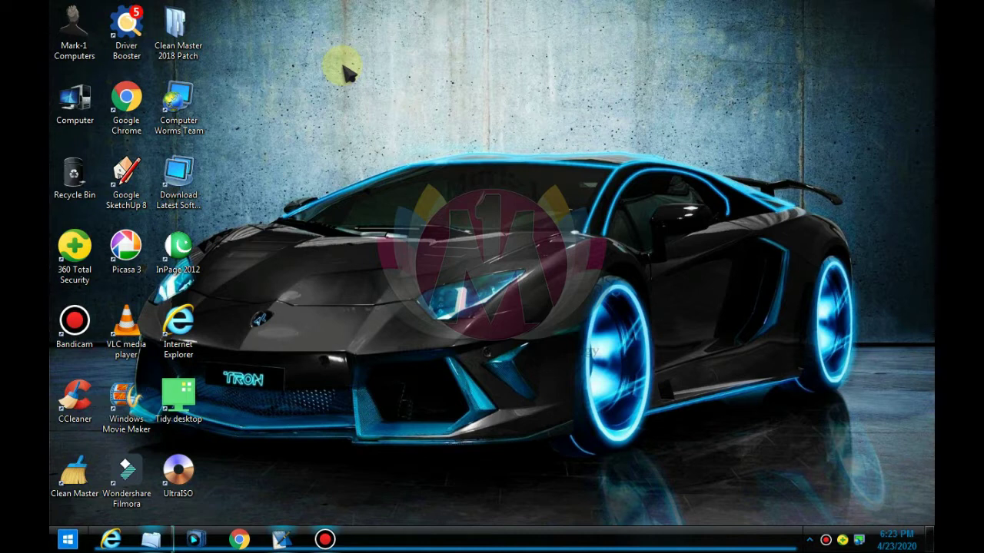
{"action": "right_click", "coordinate": [342, 70]}
{"action": "left_click", "coordinate": [374, 100]}
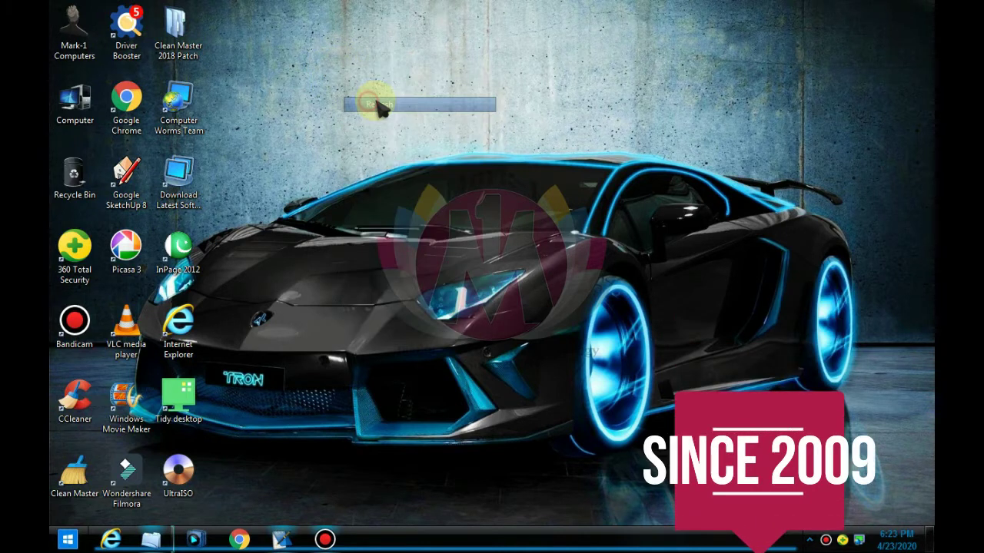
{"action": "right_click", "coordinate": [394, 94]}
{"action": "left_click", "coordinate": [435, 128]}
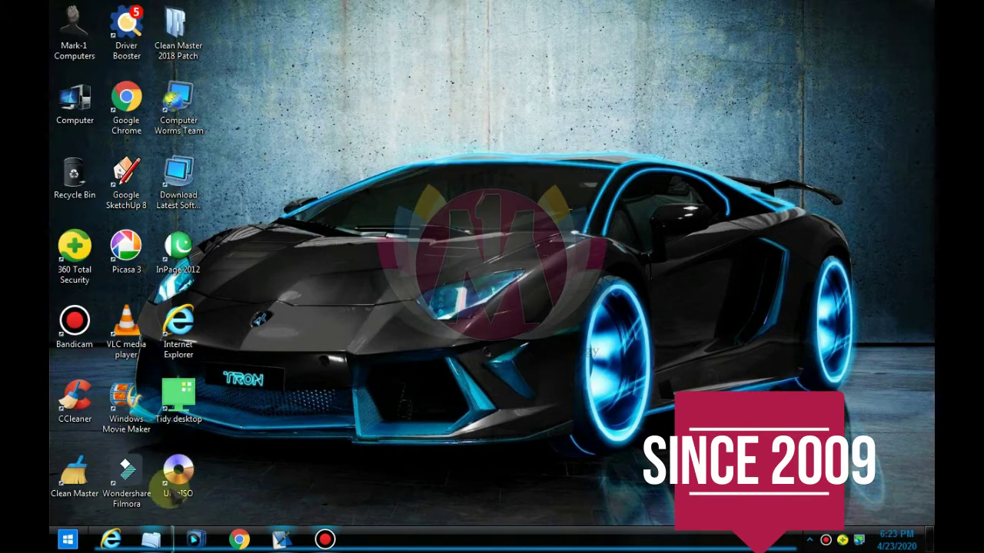
Open Clean Master from the desktop to view its main window, and close it
{"action": "double_click", "coordinate": [66, 477]}
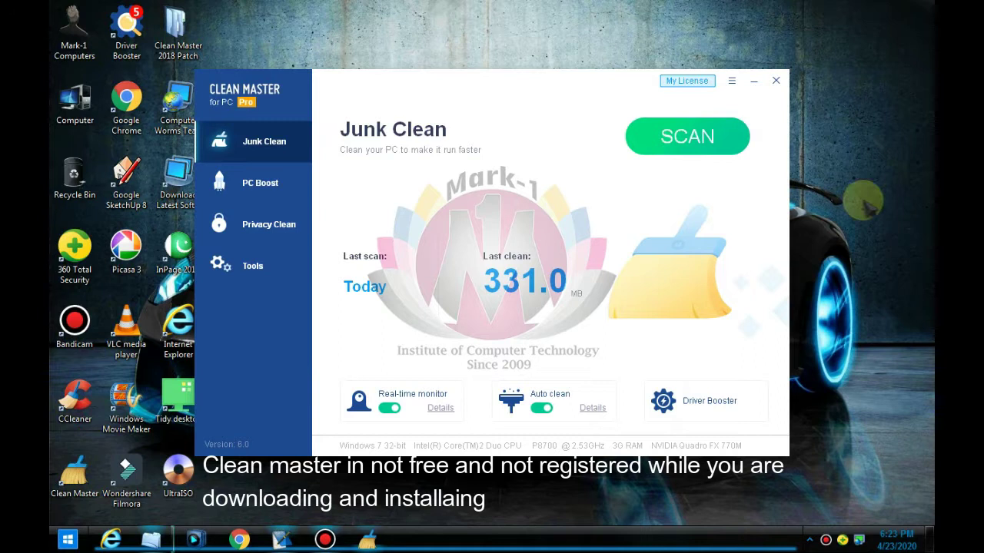
{"action": "left_click", "coordinate": [776, 83]}
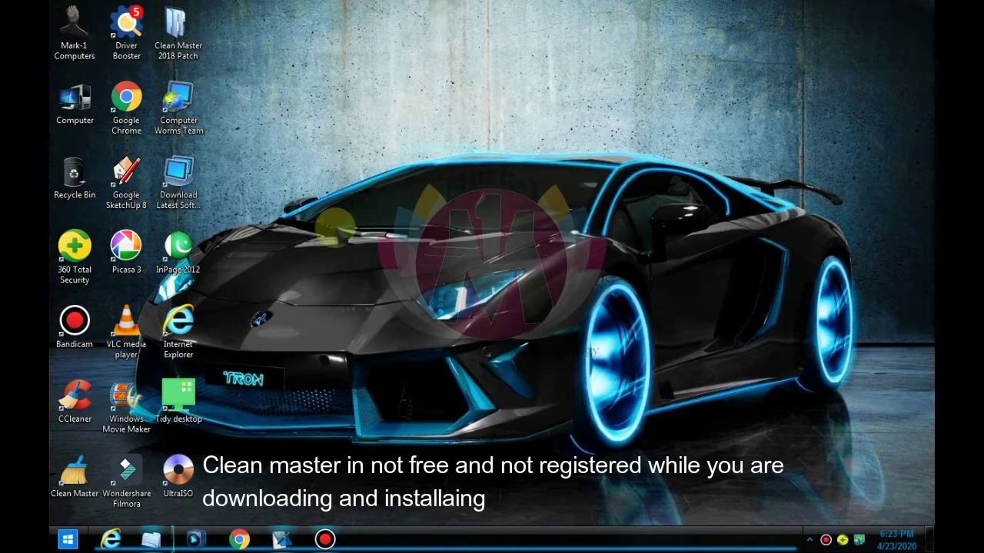
{"action": "right_click", "coordinate": [547, 135]}
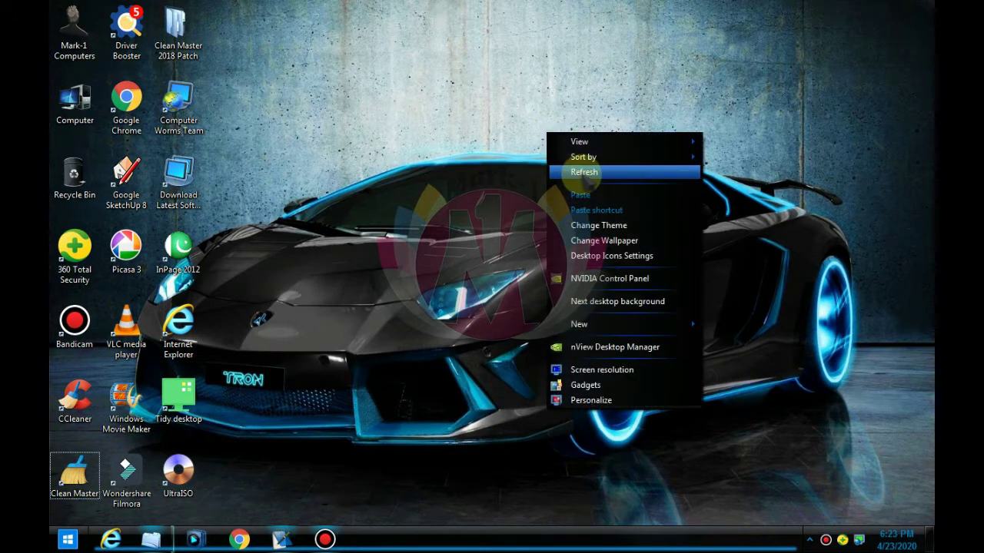
{"action": "left_click", "coordinate": [582, 172]}
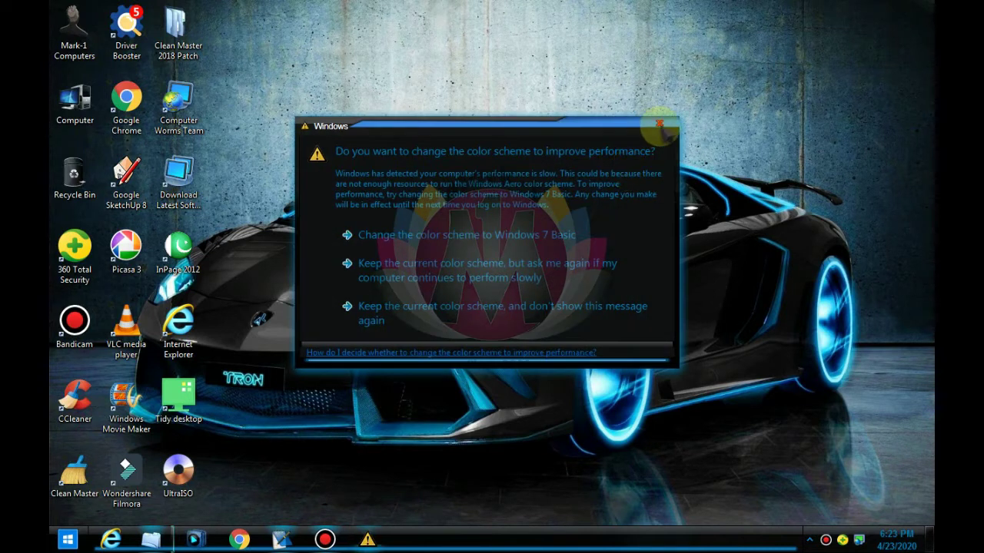
{"action": "left_click", "coordinate": [661, 124]}
{"action": "right_click", "coordinate": [592, 127]}
{"action": "left_click", "coordinate": [624, 161]}
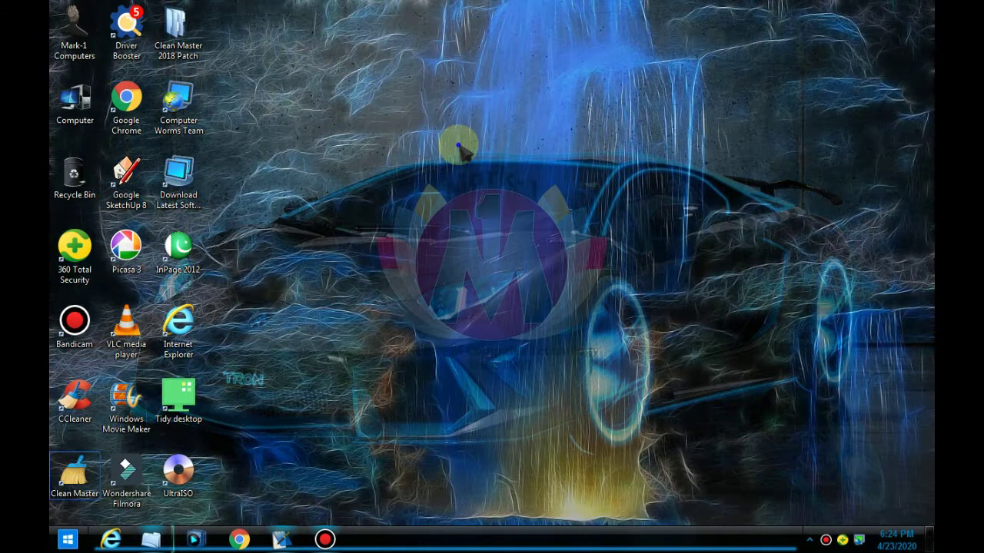
{"action": "right_click", "coordinate": [459, 148]}
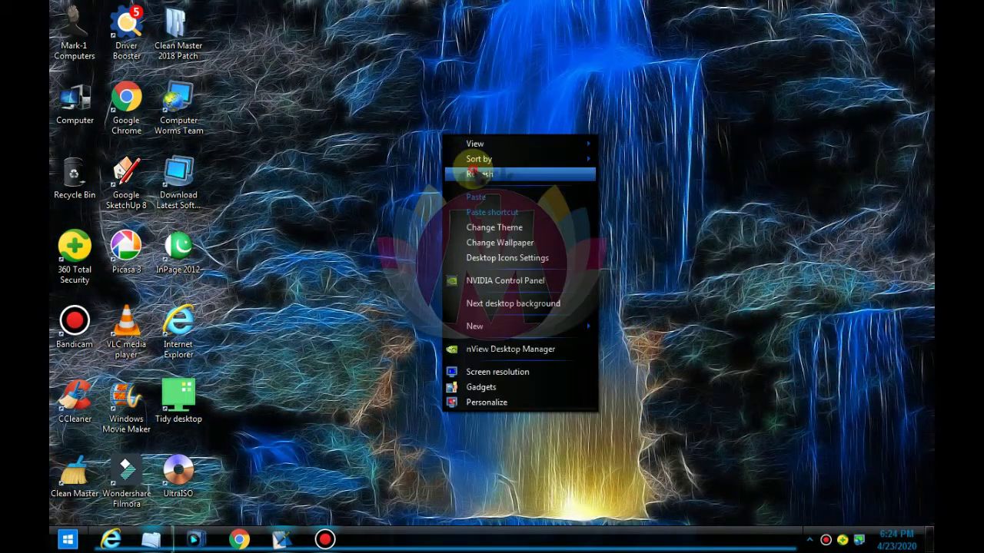
{"action": "key", "text": "Escape"}
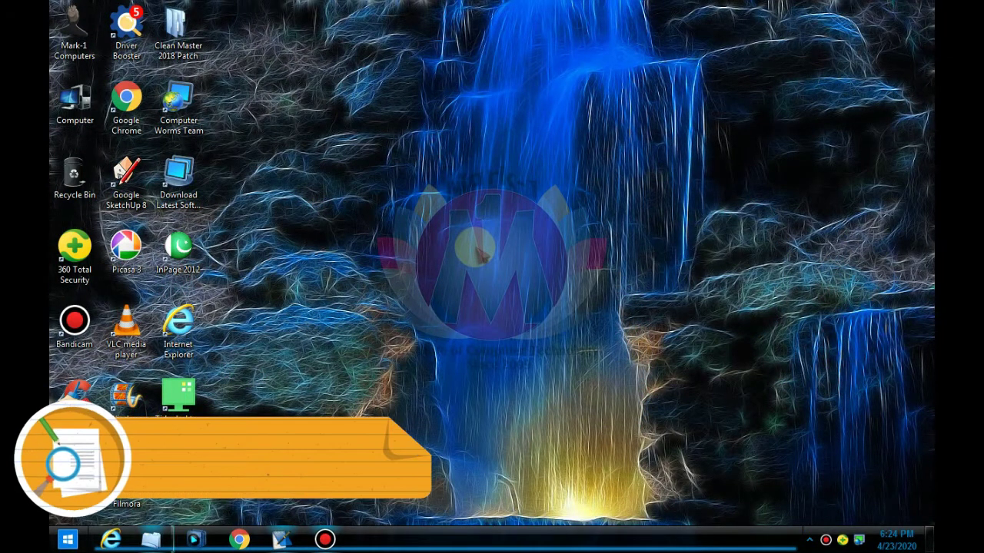
{"action": "right_click", "coordinate": [467, 110]}
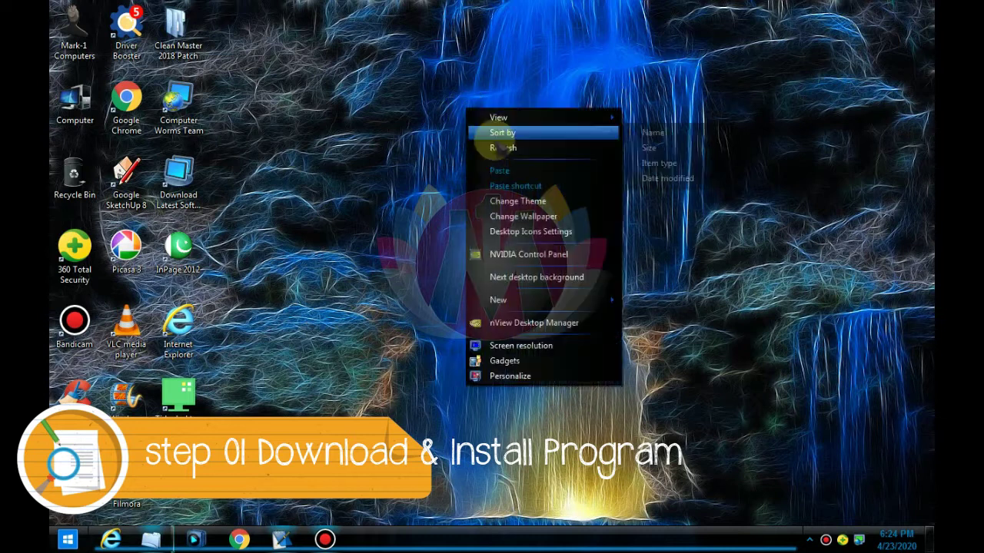
{"action": "left_click", "coordinate": [498, 144]}
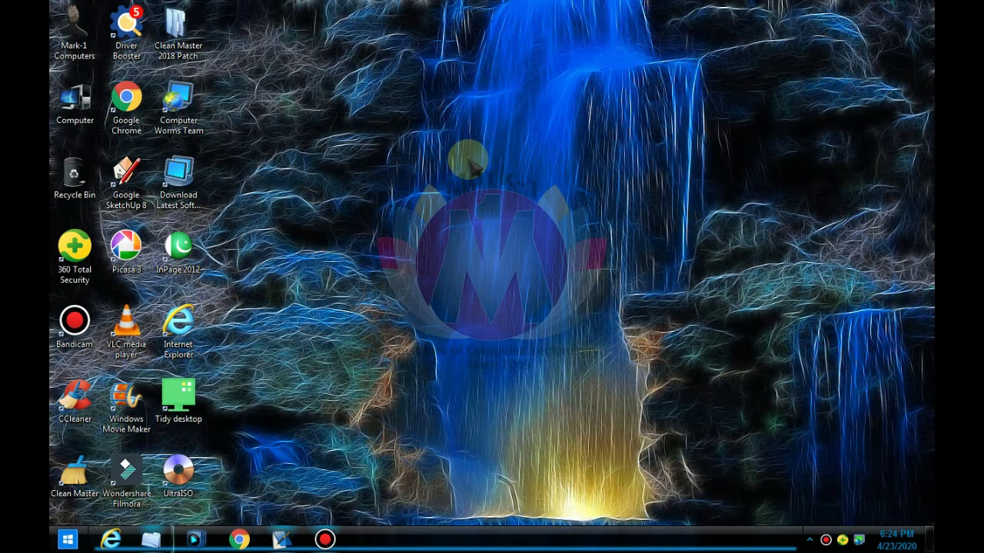
{"action": "right_click", "coordinate": [468, 159]}
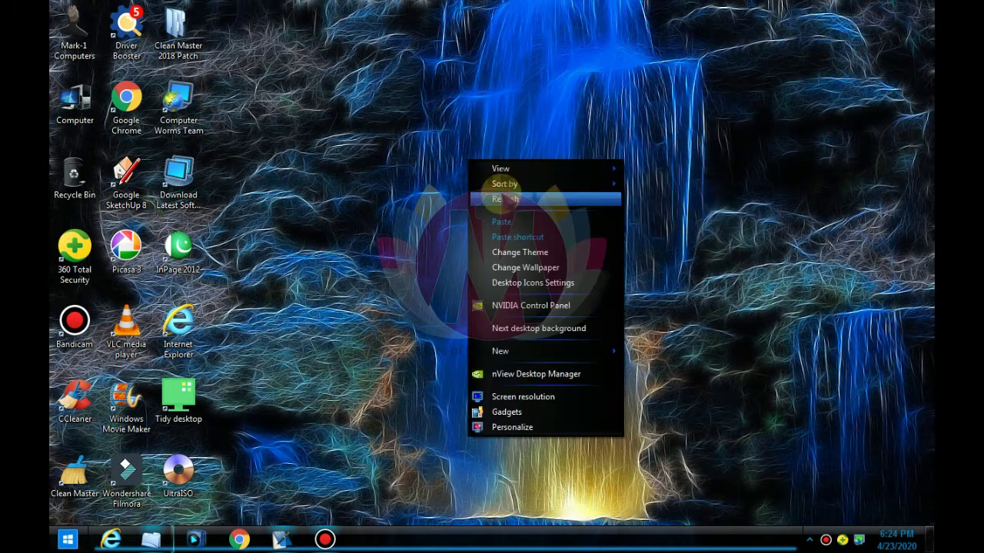
{"action": "left_click", "coordinate": [480, 196]}
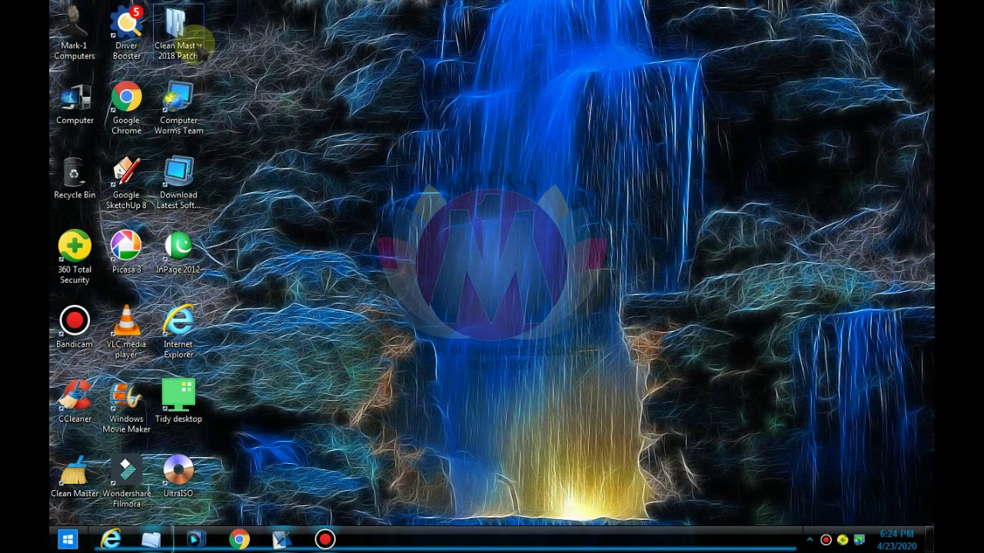
Move the Clean Master 2018 Patch folder to the empty area of the desktop, away from the other icons, and refresh the desktop
{"action": "left_click_drag", "start_coordinate": [181, 31], "coordinate": [722, 215]}
{"action": "right_click", "coordinate": [513, 122]}
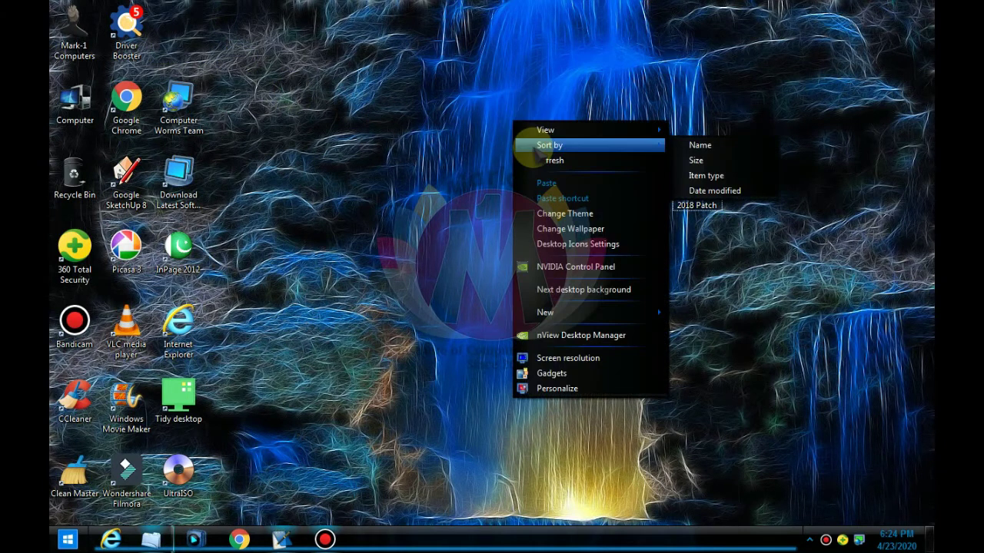
{"action": "left_click", "coordinate": [536, 161]}
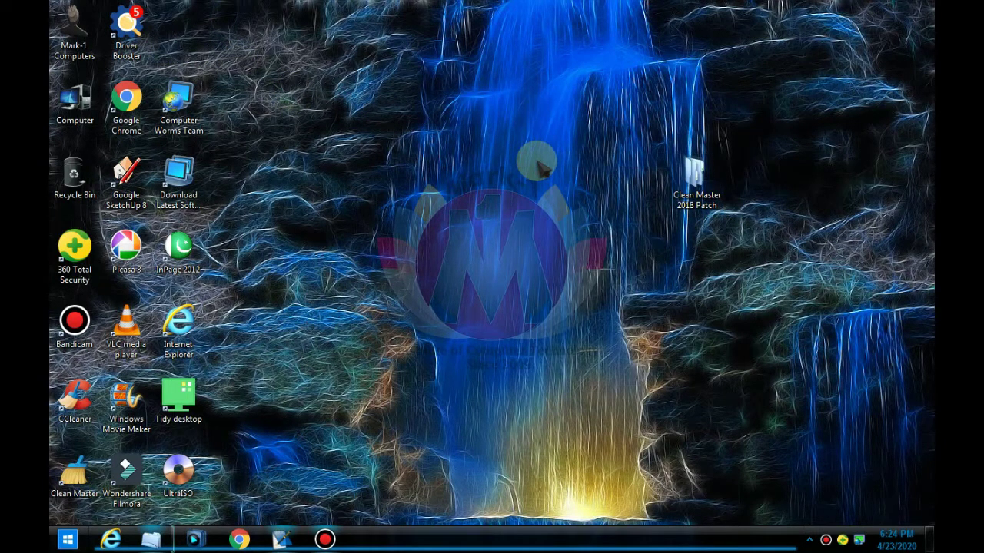
Copy the Clean Master for PC 6.0 2018 Patch application from the patch folder's Clean Master subfolder, and put the folder window away
{"action": "double_click", "coordinate": [696, 181]}
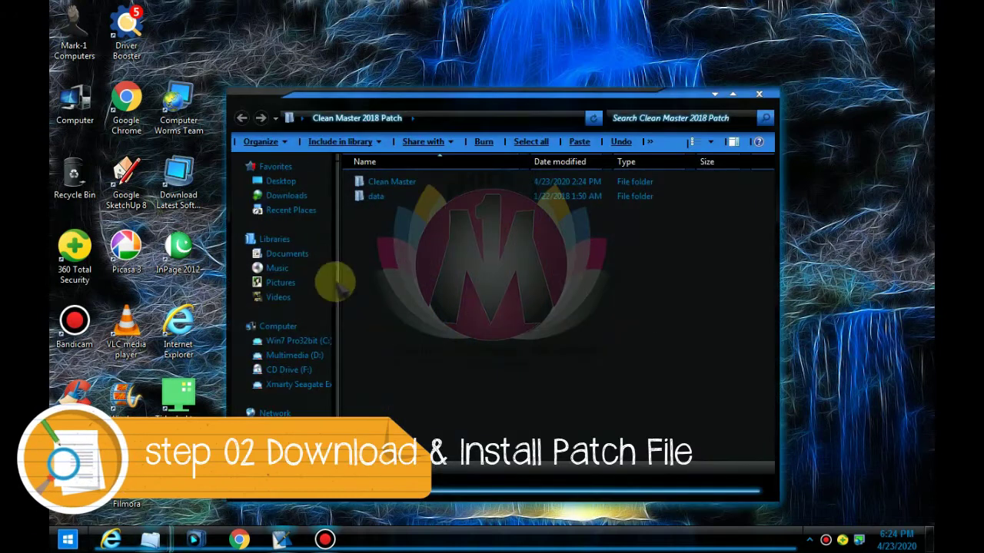
{"action": "double_click", "coordinate": [389, 182]}
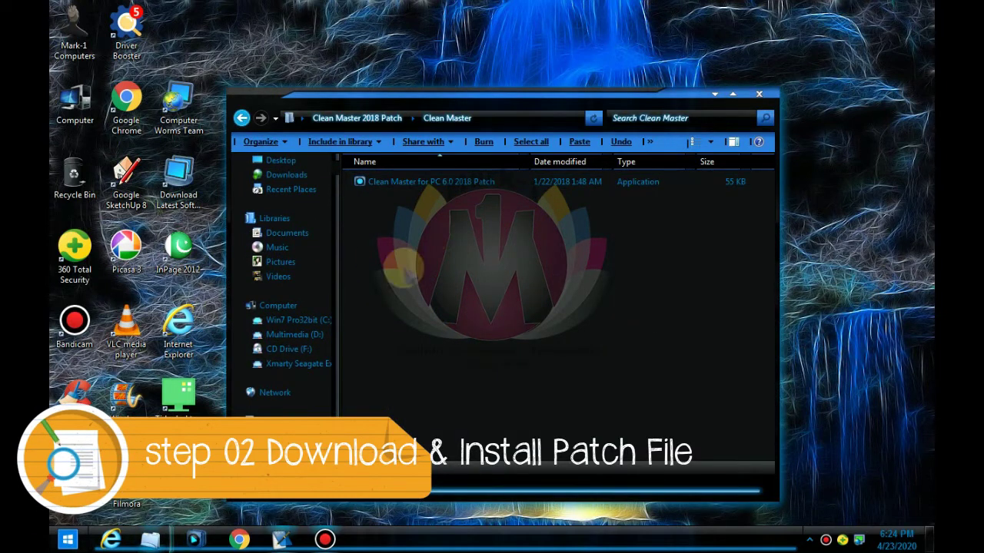
{"action": "right_click", "coordinate": [458, 182]}
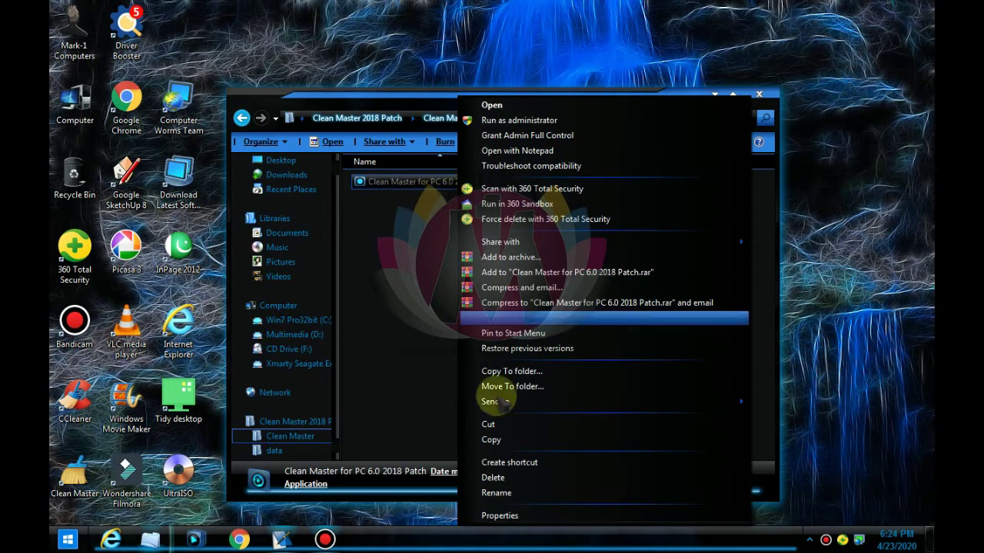
{"action": "left_click", "coordinate": [490, 439]}
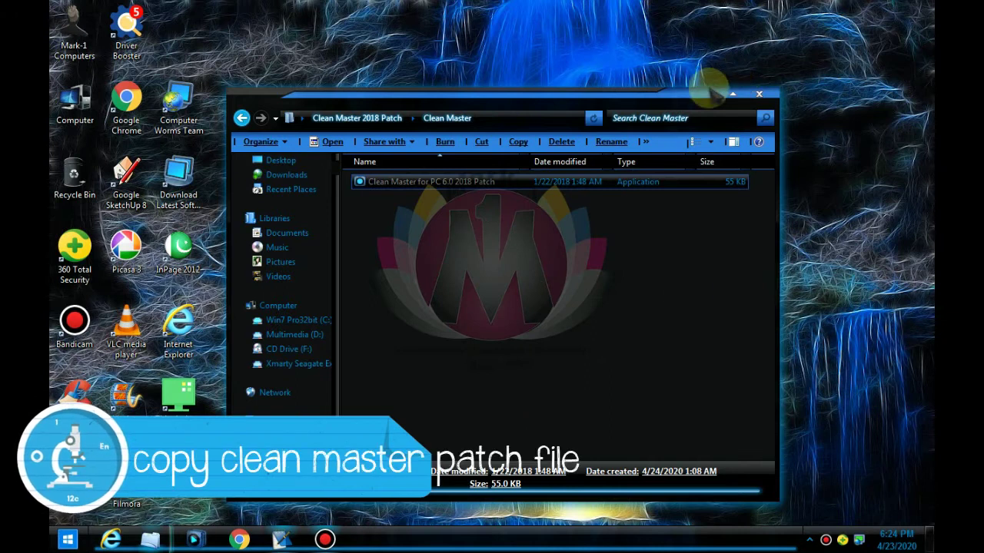
{"action": "left_click", "coordinate": [732, 93]}
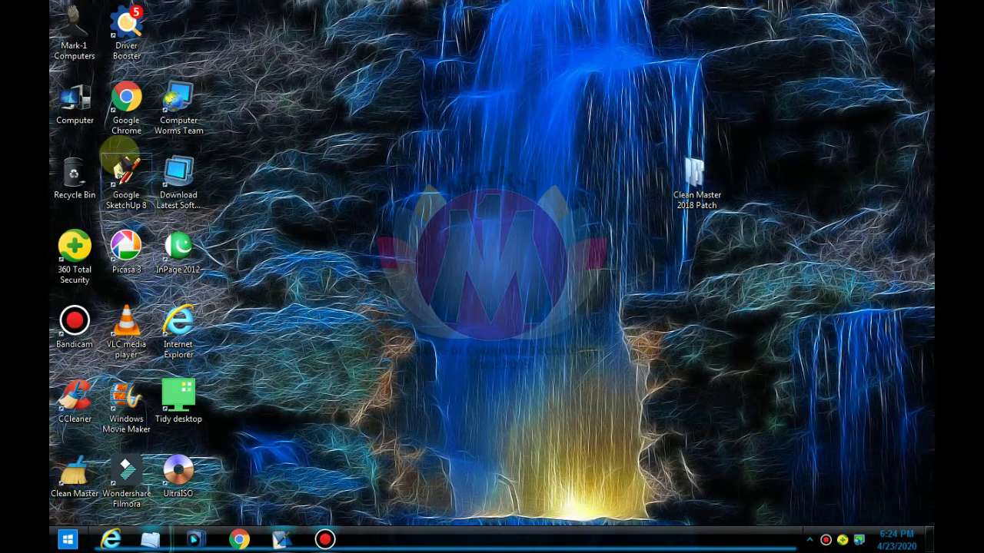
Browse drive C to the Clean Master folder inside Program Files\cmcm, and close the window
{"action": "double_click", "coordinate": [75, 100]}
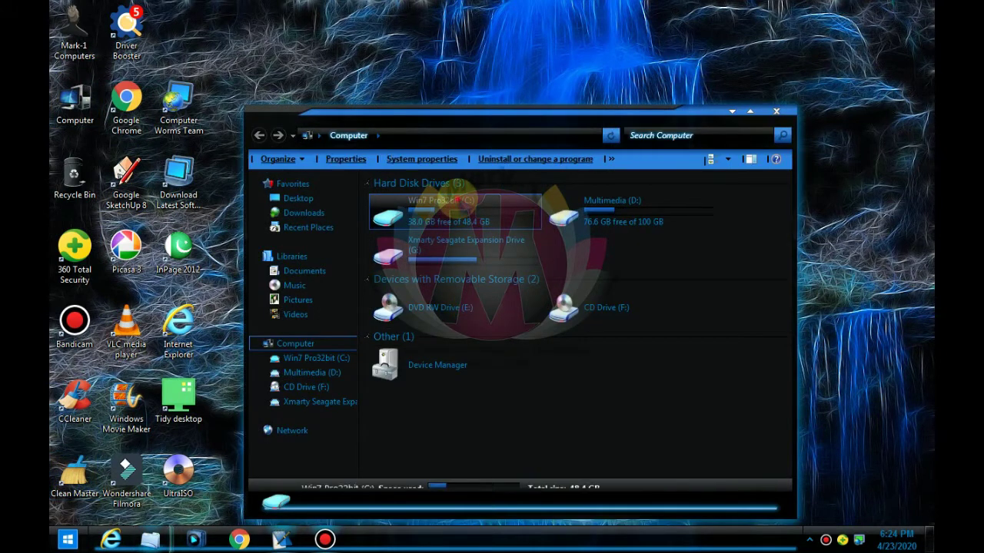
{"action": "double_click", "coordinate": [462, 206]}
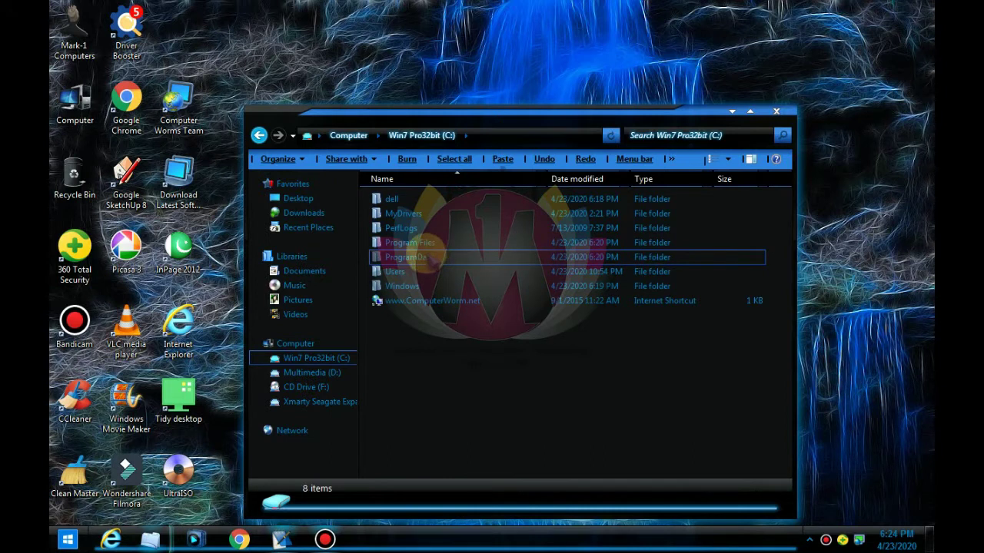
{"action": "double_click", "coordinate": [411, 242]}
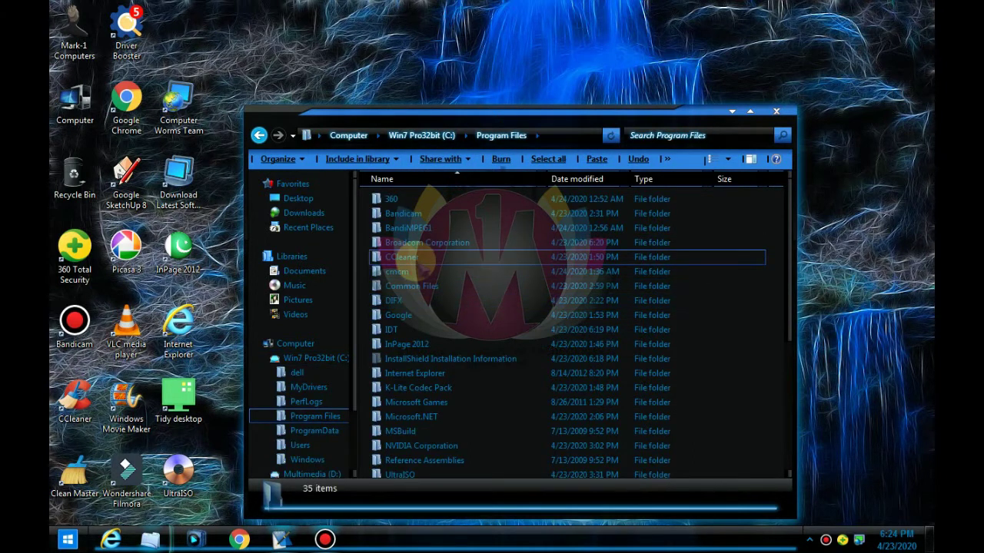
{"action": "double_click", "coordinate": [401, 257]}
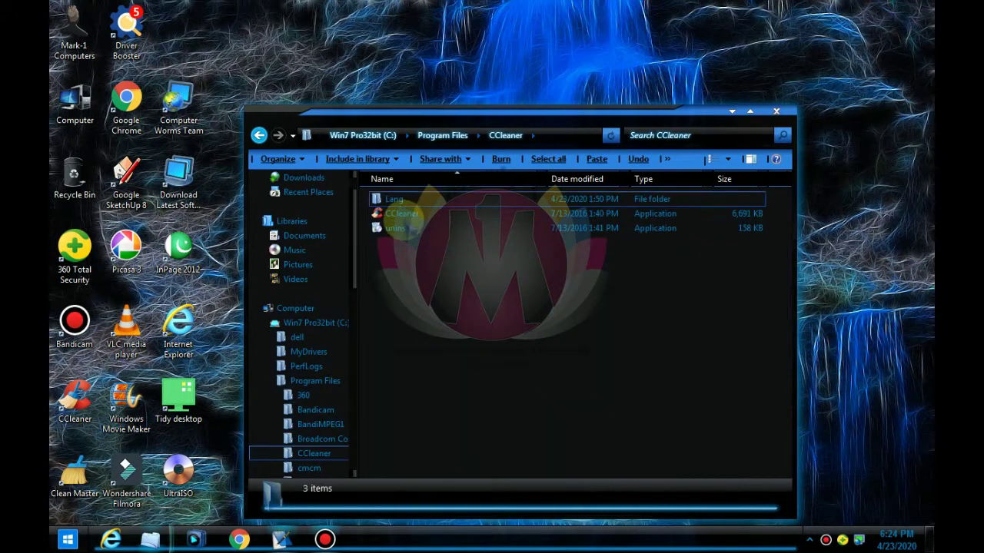
{"action": "left_click", "coordinate": [258, 136]}
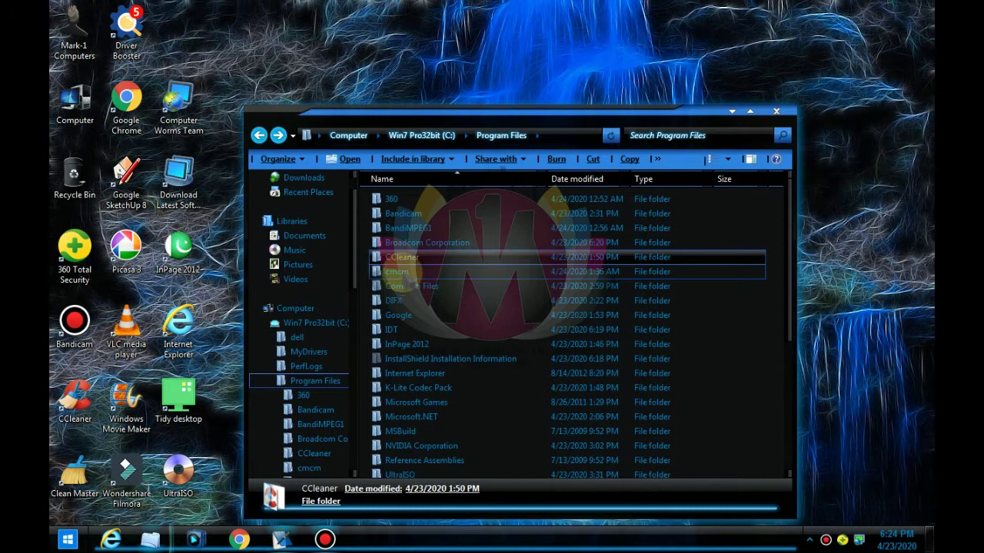
{"action": "double_click", "coordinate": [400, 273]}
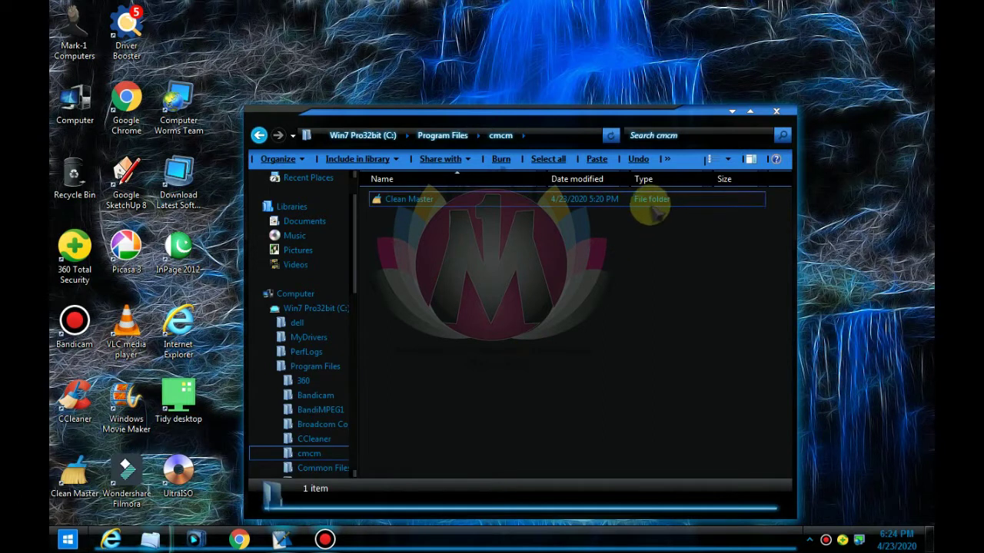
{"action": "double_click", "coordinate": [388, 200]}
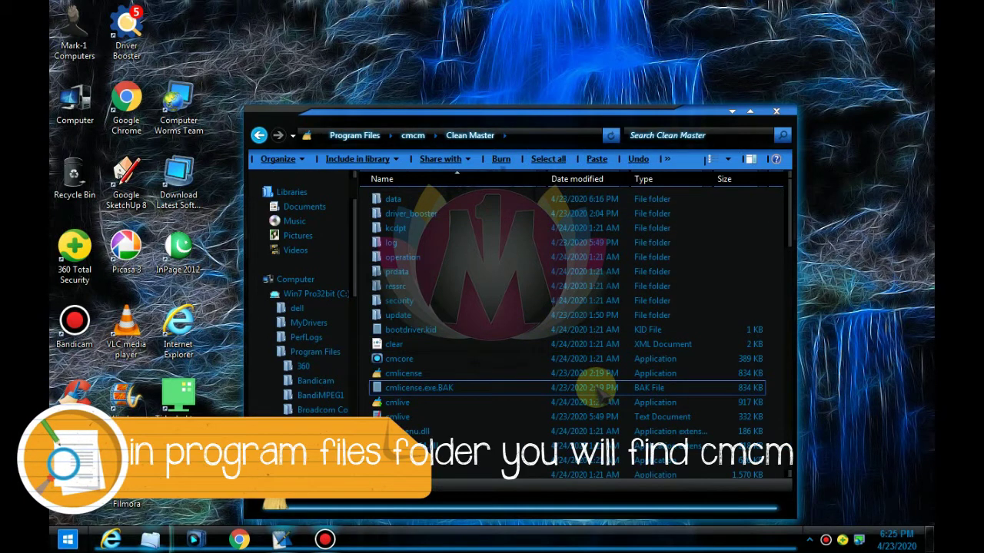
{"action": "left_click", "coordinate": [778, 111]}
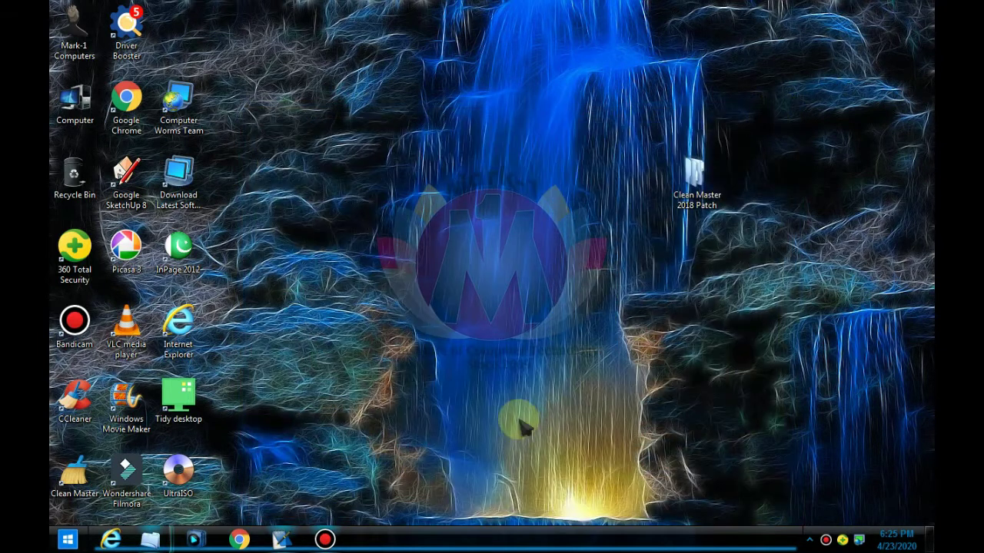
Open the file location of the Clean Master desktop shortcut from its properties
{"action": "right_click", "coordinate": [84, 484]}
{"action": "left_click", "coordinate": [126, 466]}
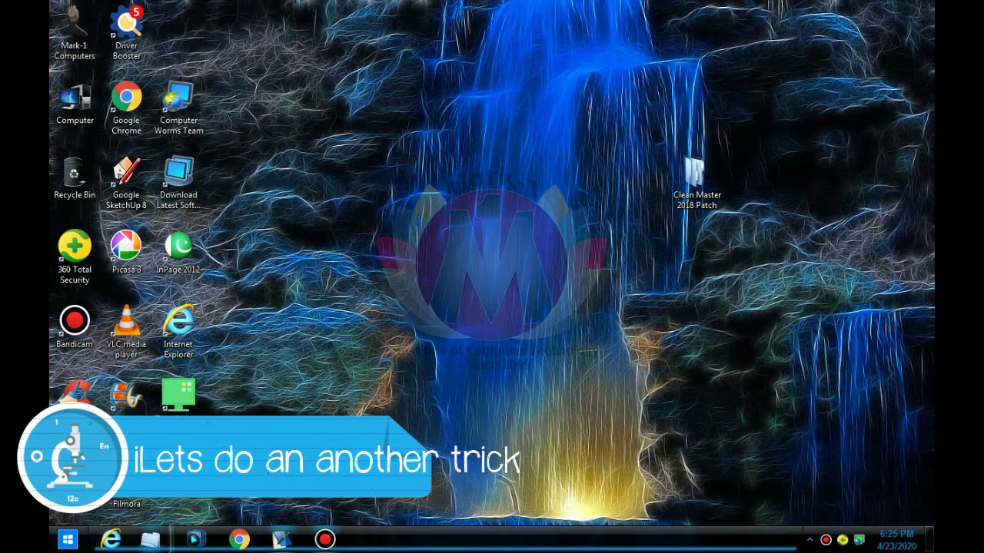
{"action": "left_click_drag", "start_coordinate": [242, 163], "coordinate": [601, 43]}
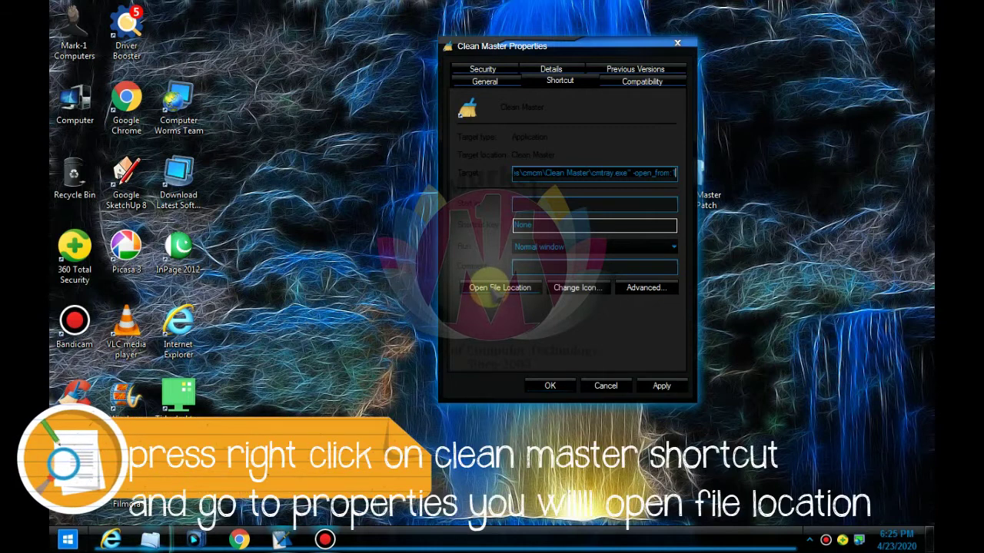
{"action": "left_click", "coordinate": [500, 288]}
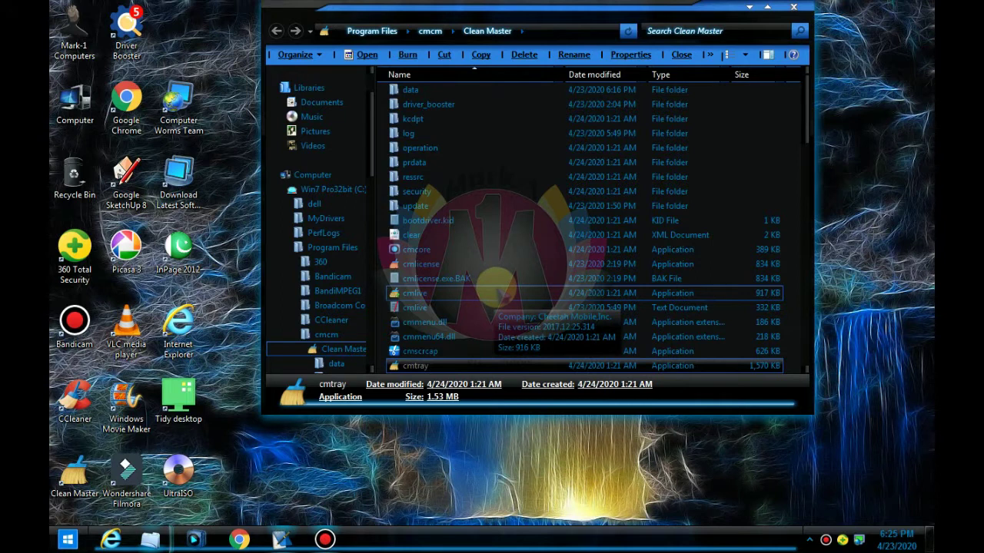
Paste the copied patch application into the Clean Master installation folder and run it
{"action": "left_click_drag", "start_coordinate": [676, 12], "coordinate": [676, 111]}
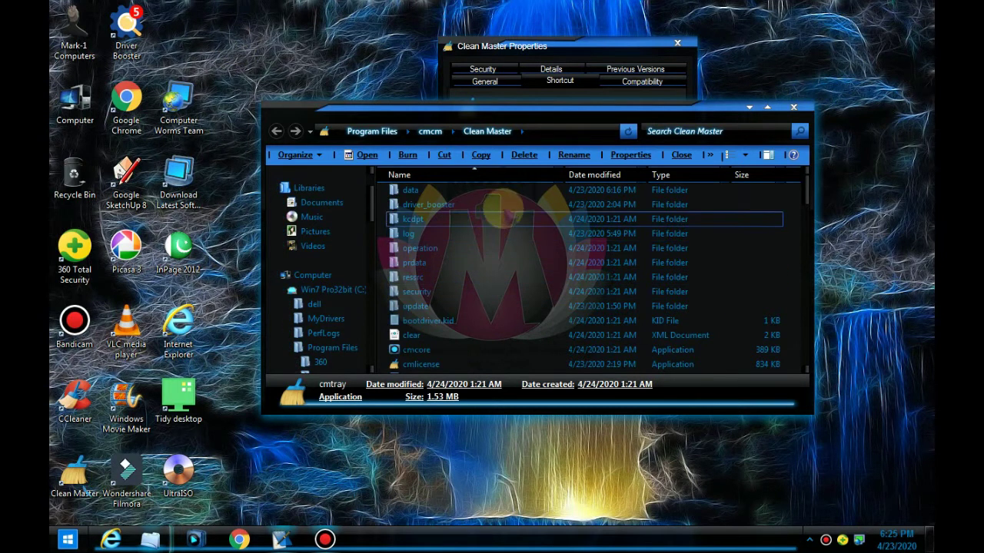
{"action": "right_click", "coordinate": [504, 211]}
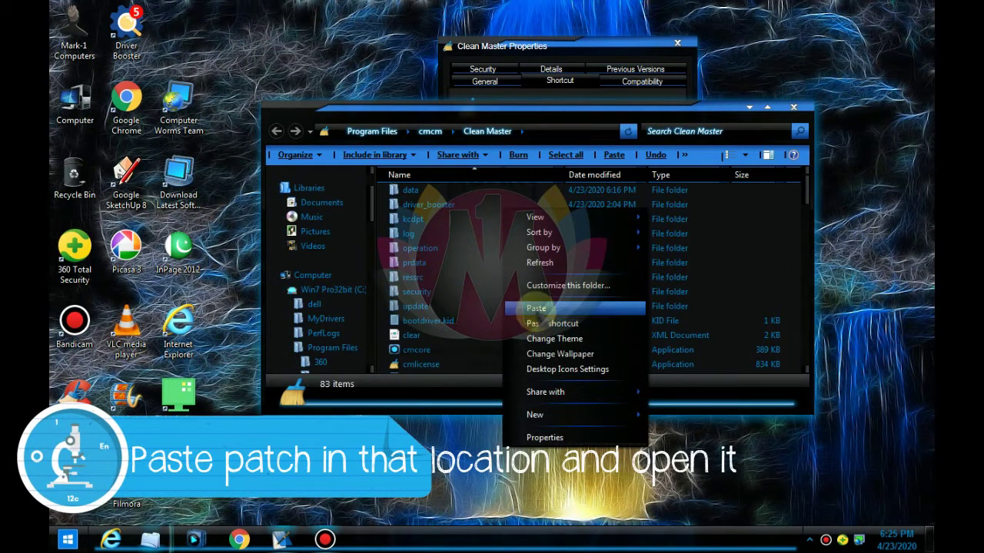
{"action": "left_click", "coordinate": [536, 309]}
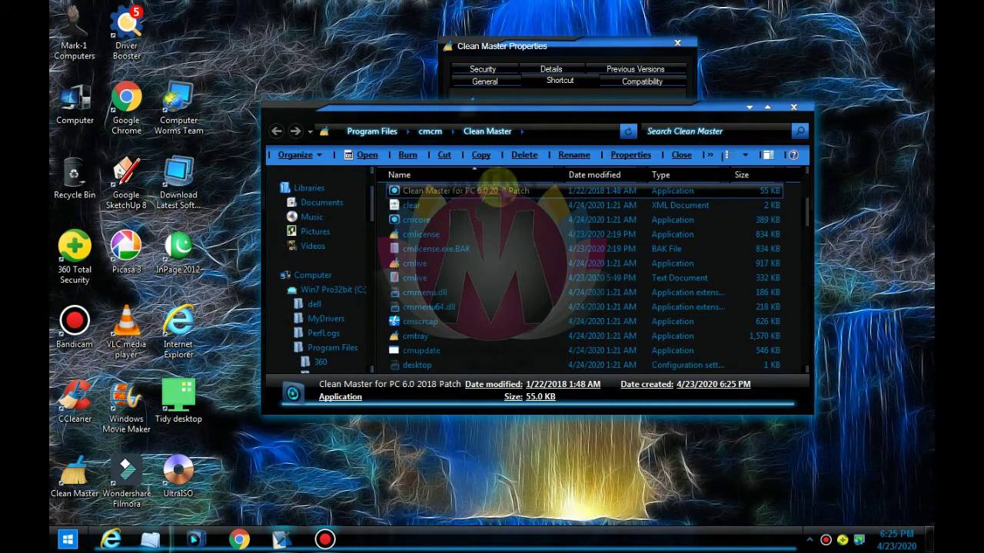
{"action": "key", "text": "Return"}
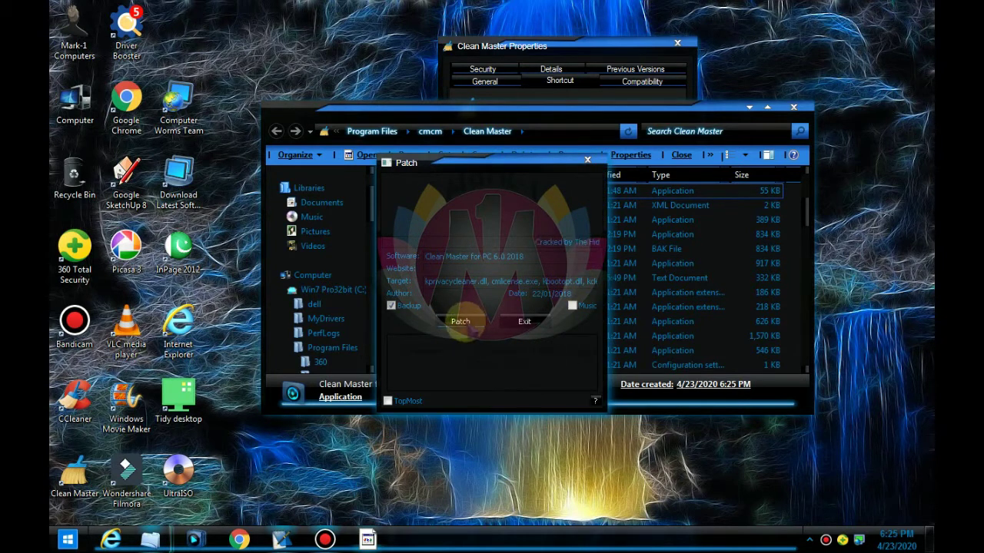
Apply the patch to Clean Master for PC 6.0 2018, look through the patch log and exit the patcher
{"action": "left_click", "coordinate": [461, 322]}
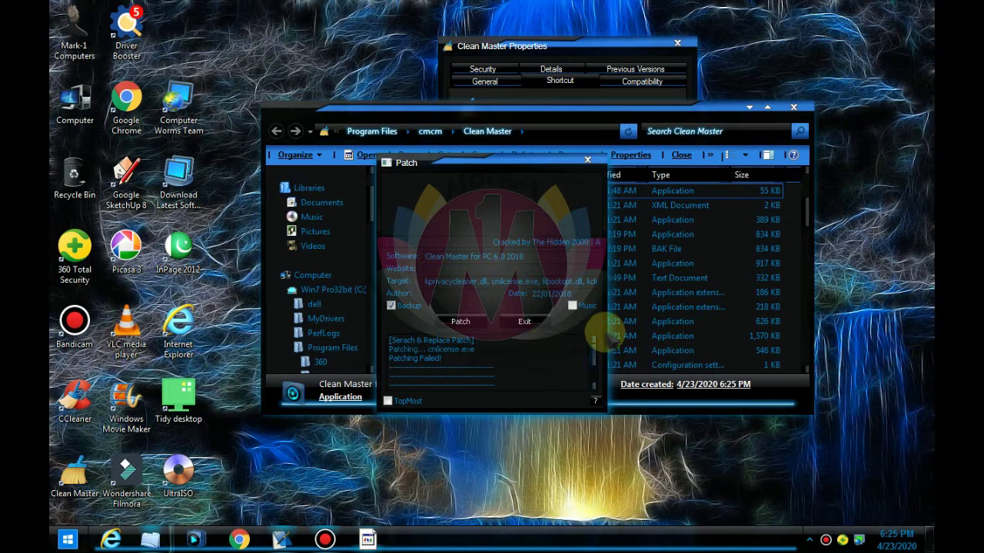
{"action": "scroll", "coordinate": [592, 362], "scroll_direction": "up", "scroll_amount": 2}
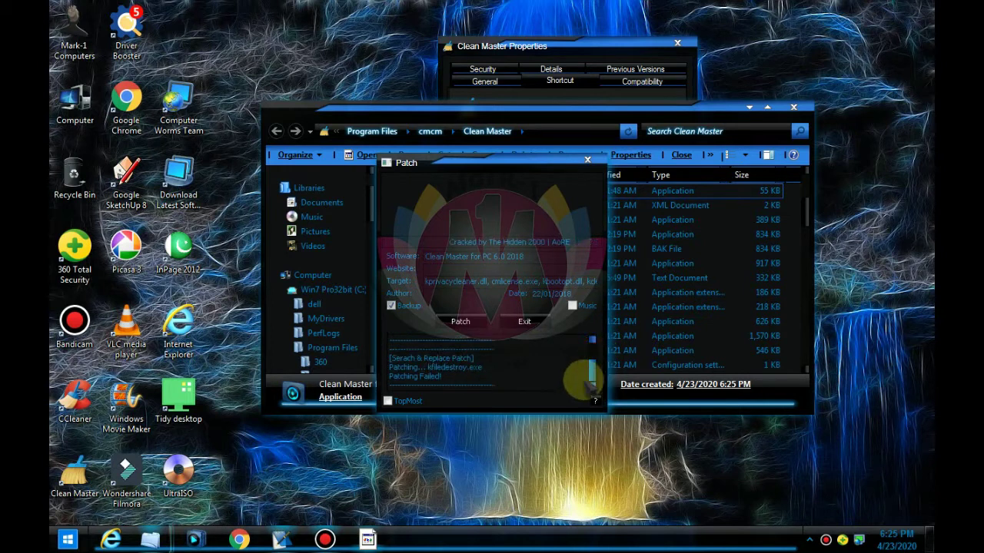
{"action": "left_click", "coordinate": [523, 321]}
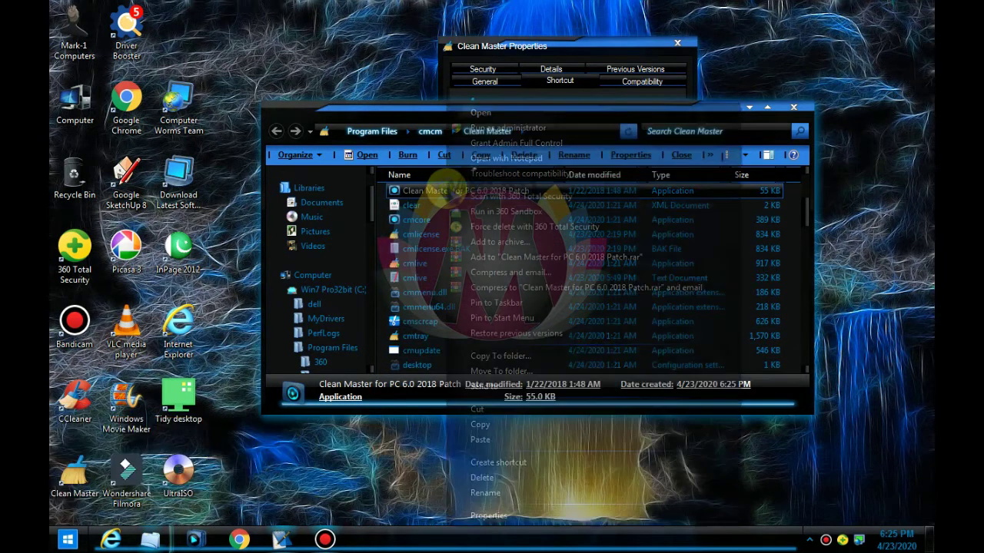
Delete the patch application from the Clean Master installation folder, and put away the folder and shortcut properties windows
{"action": "right_click", "coordinate": [446, 189]}
{"action": "left_click", "coordinate": [482, 478]}
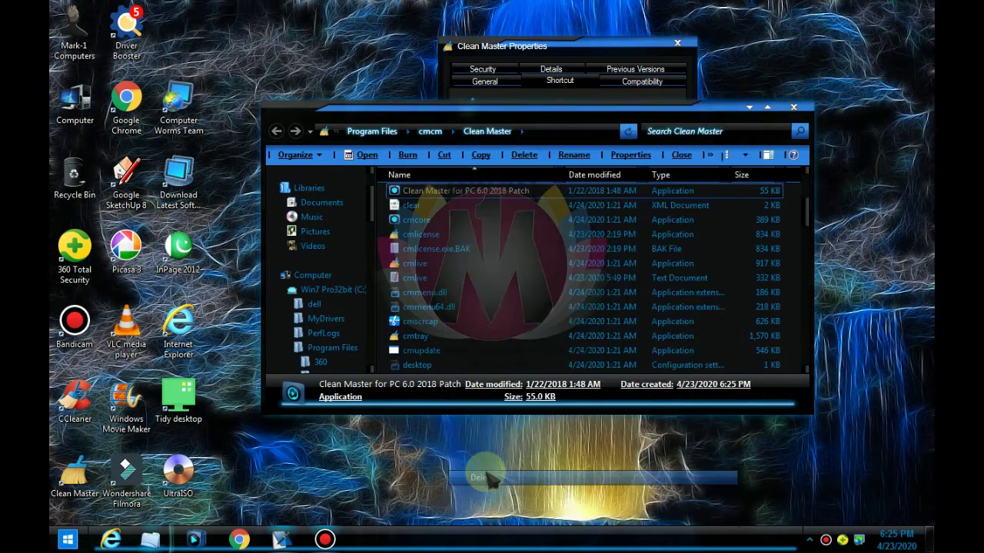
{"action": "left_click", "coordinate": [546, 325]}
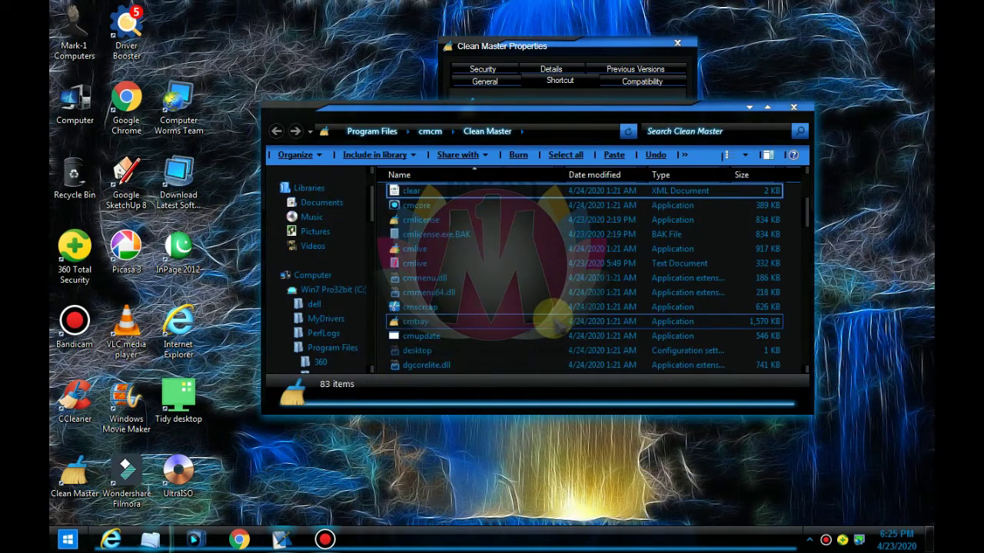
{"action": "left_click", "coordinate": [755, 110]}
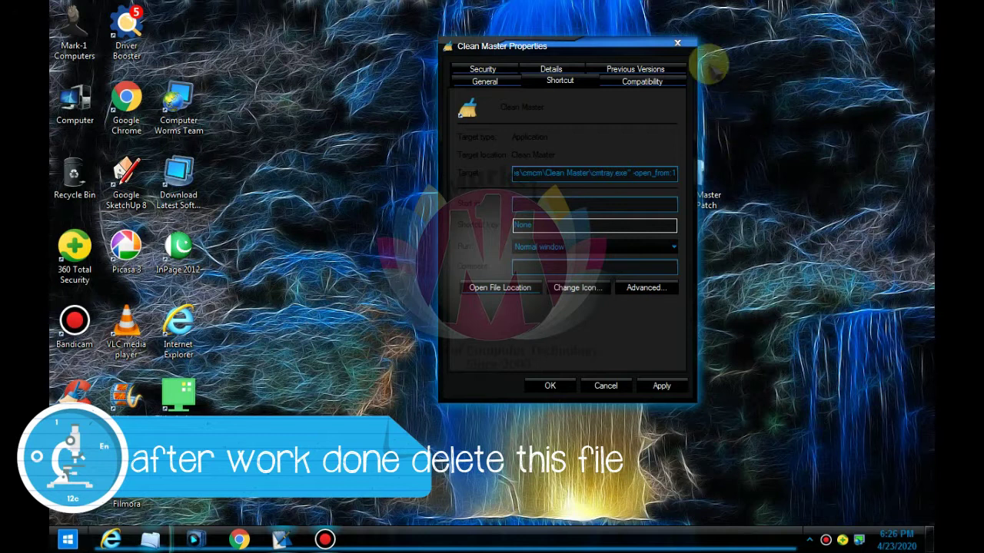
{"action": "left_click", "coordinate": [678, 43]}
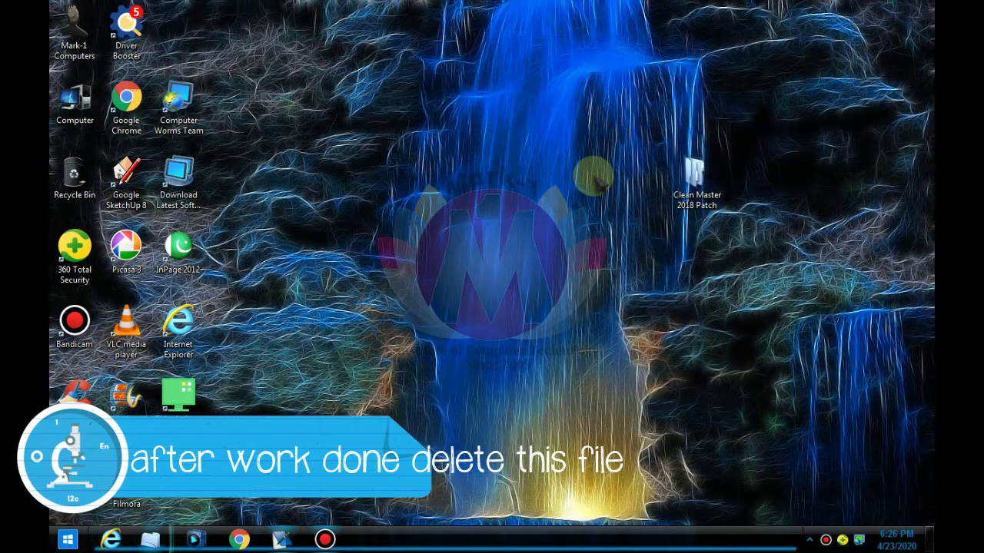
Copy register.dat from the data subfolder of the Clean Master 2018 Patch folder on the desktop
{"action": "double_click", "coordinate": [686, 194]}
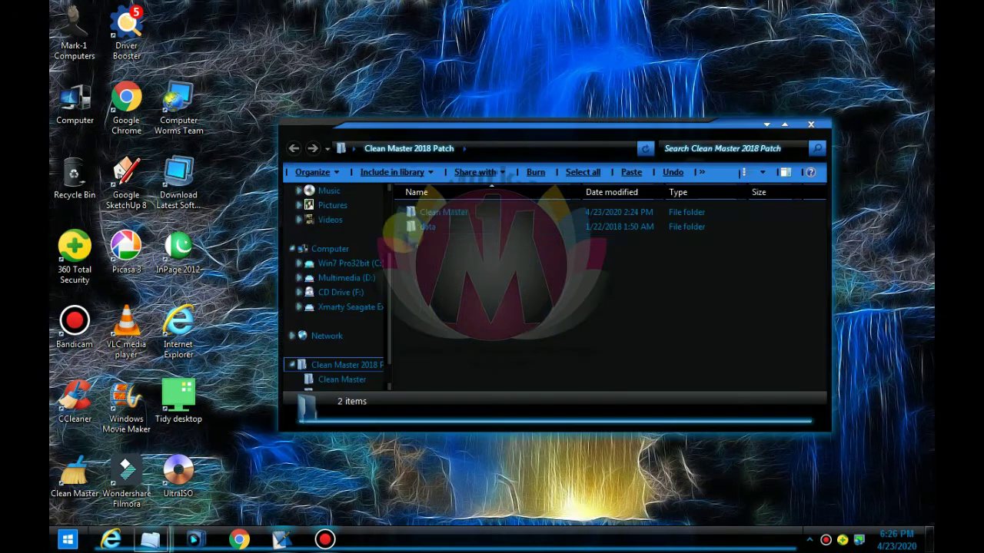
{"action": "double_click", "coordinate": [421, 222]}
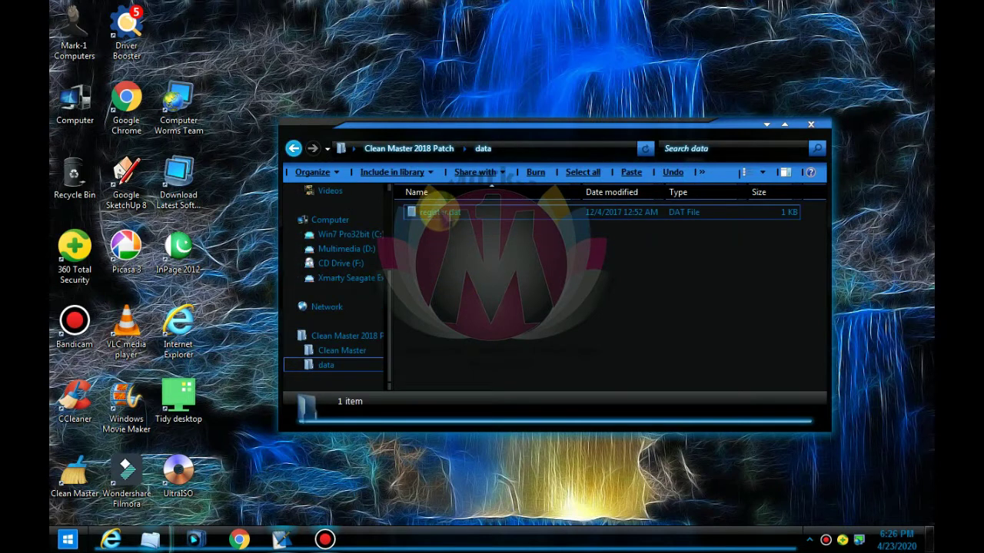
{"action": "right_click", "coordinate": [441, 214]}
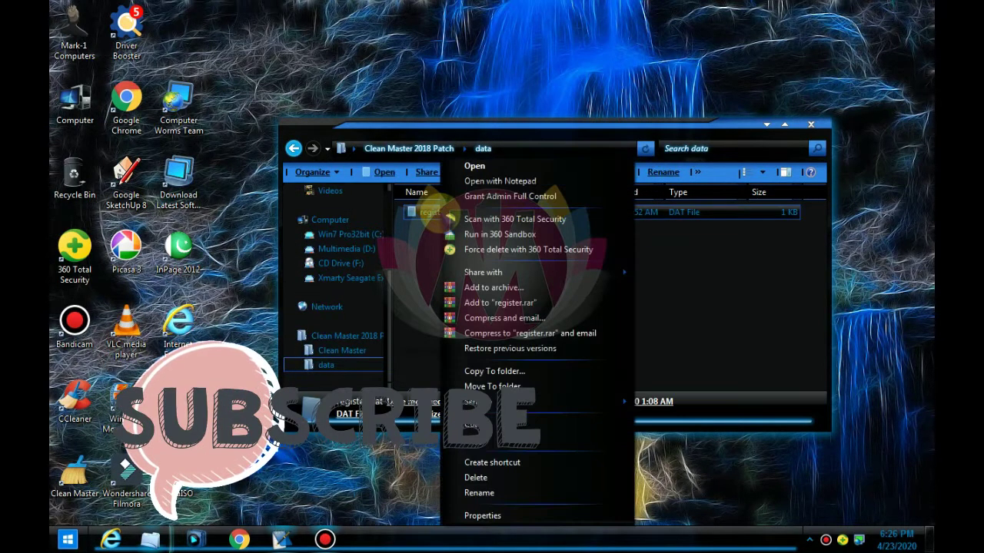
{"action": "left_click", "coordinate": [338, 445]}
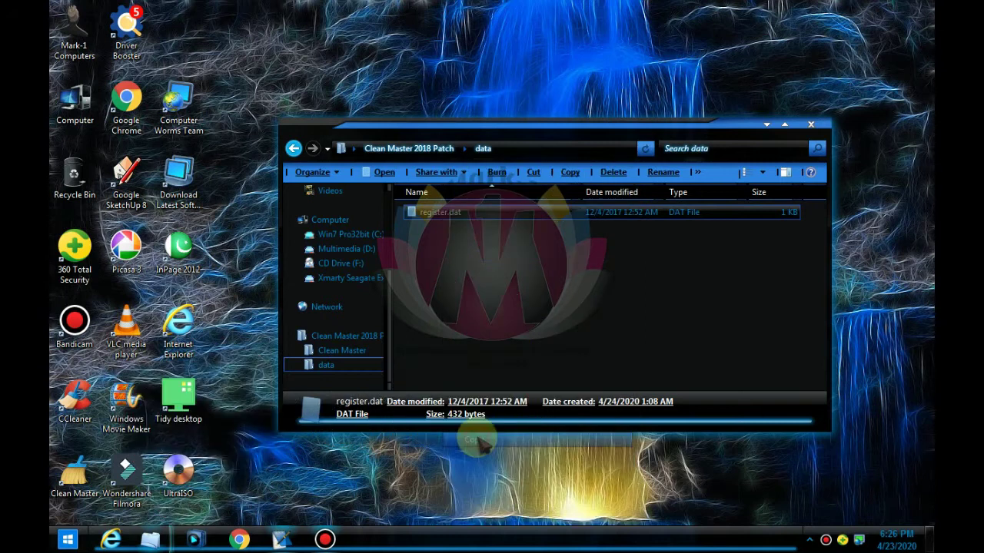
Switch back to the Clean Master installation folder, maximize its window and open the data subfolder
{"action": "mouse_move", "coordinate": [150, 540]}
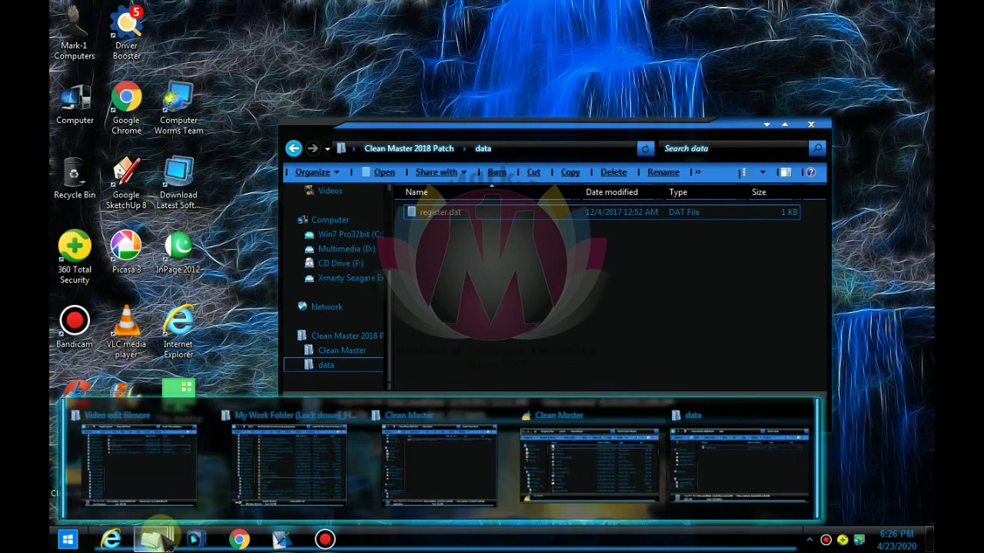
{"action": "left_click", "coordinate": [571, 467]}
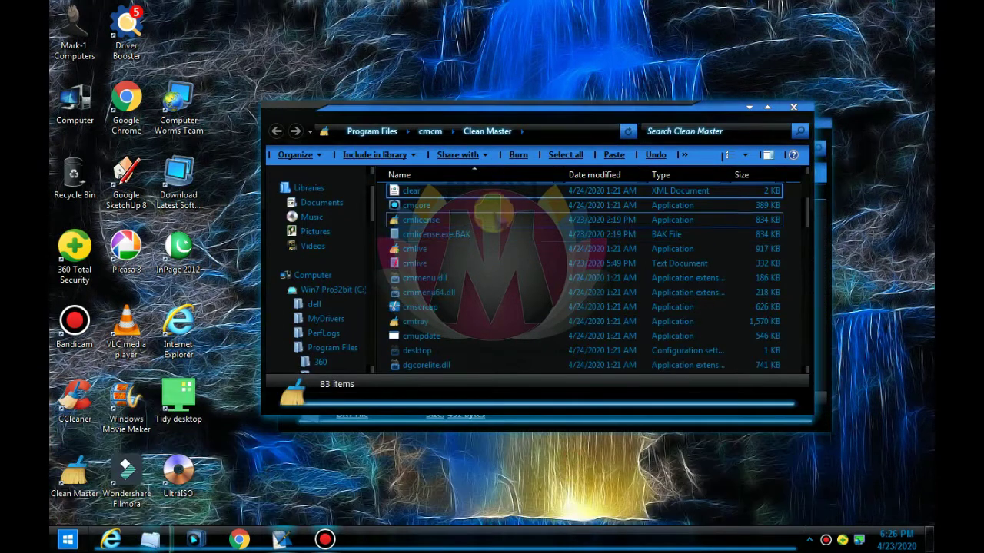
{"action": "left_click", "coordinate": [768, 108]}
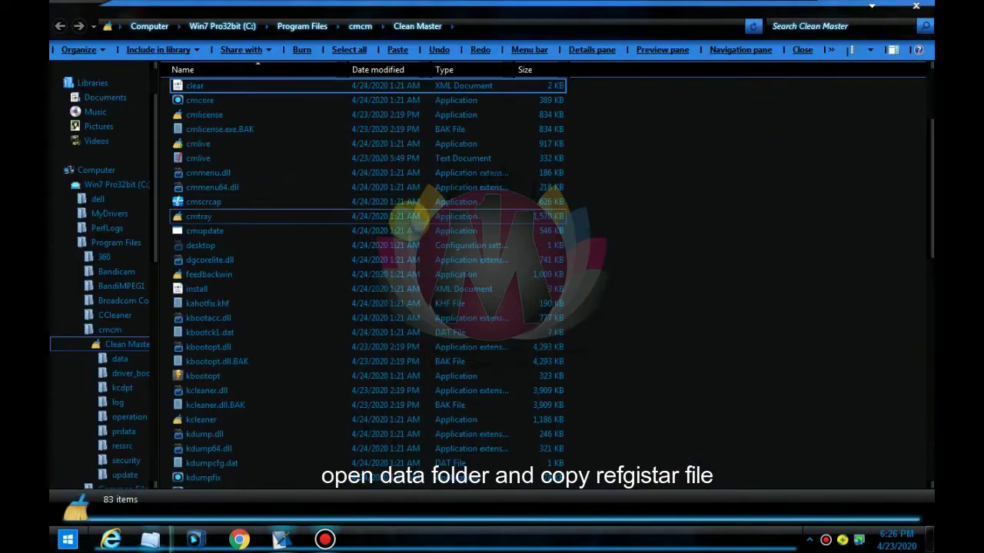
{"action": "scroll", "coordinate": [254, 348], "scroll_direction": "up", "scroll_amount": 4}
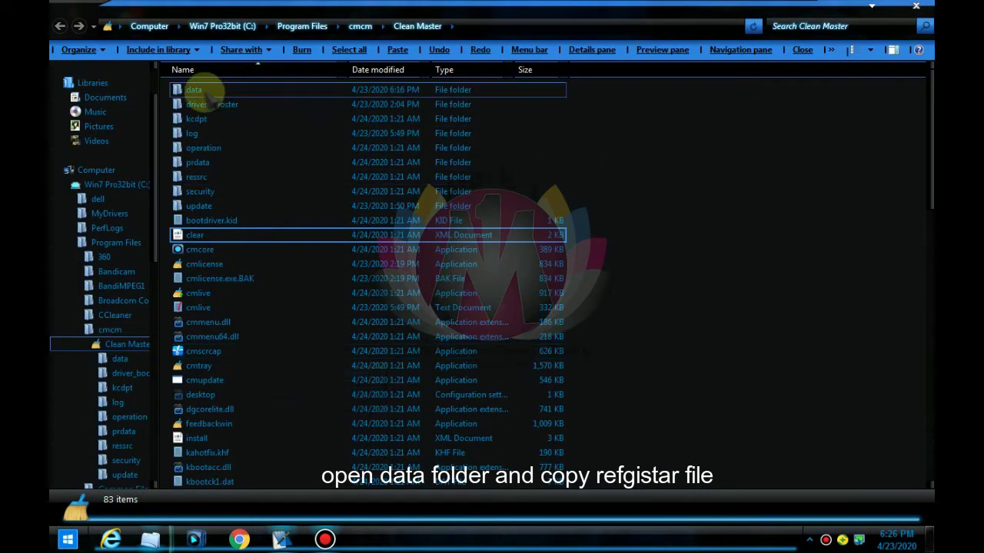
{"action": "double_click", "coordinate": [206, 91]}
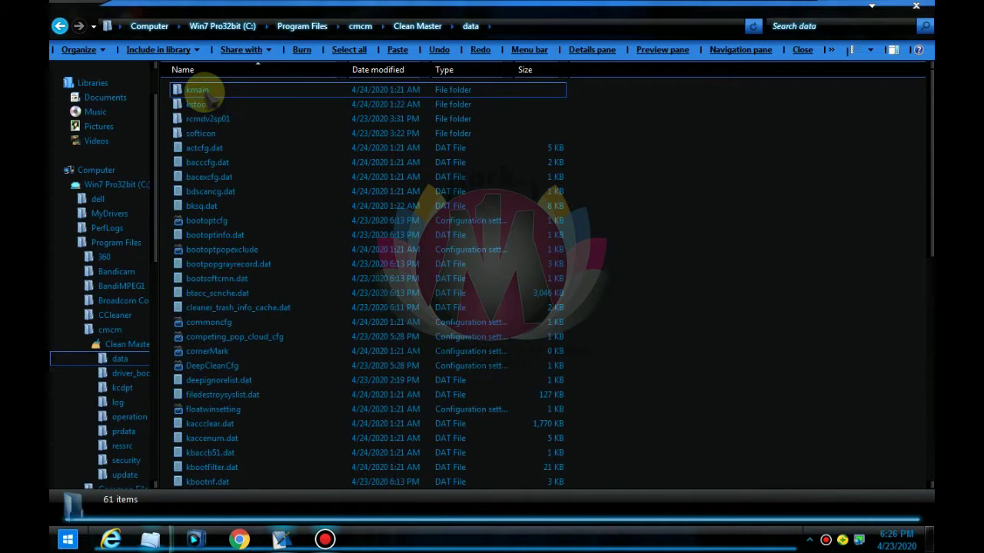
{"action": "right_click", "coordinate": [674, 180]}
{"action": "left_click", "coordinate": [723, 277]}
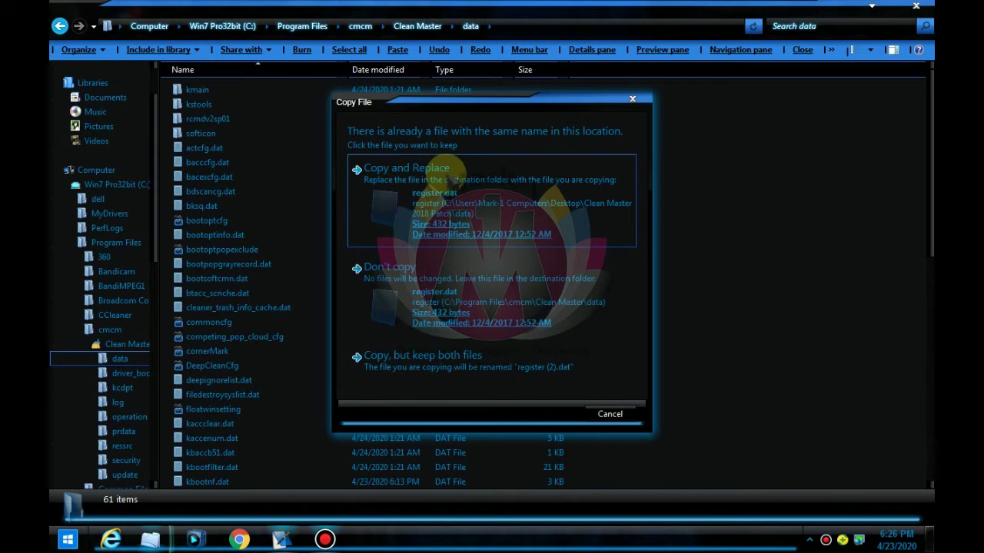
{"action": "left_click", "coordinate": [611, 415]}
Paste register.dat into the installation's data folder, replacing the existing file of the same name
{"action": "right_click", "coordinate": [721, 106]}
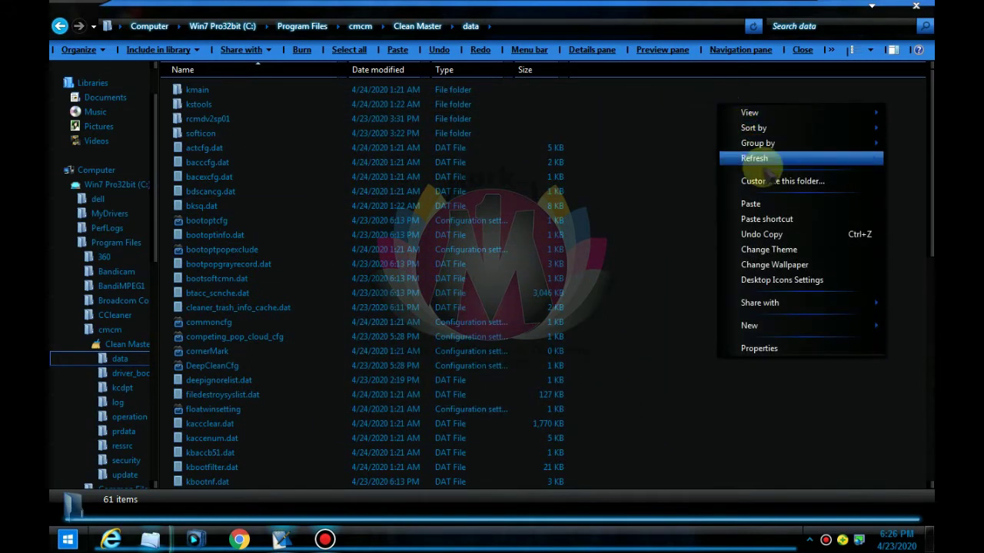
{"action": "left_click", "coordinate": [750, 204]}
{"action": "left_click", "coordinate": [470, 173]}
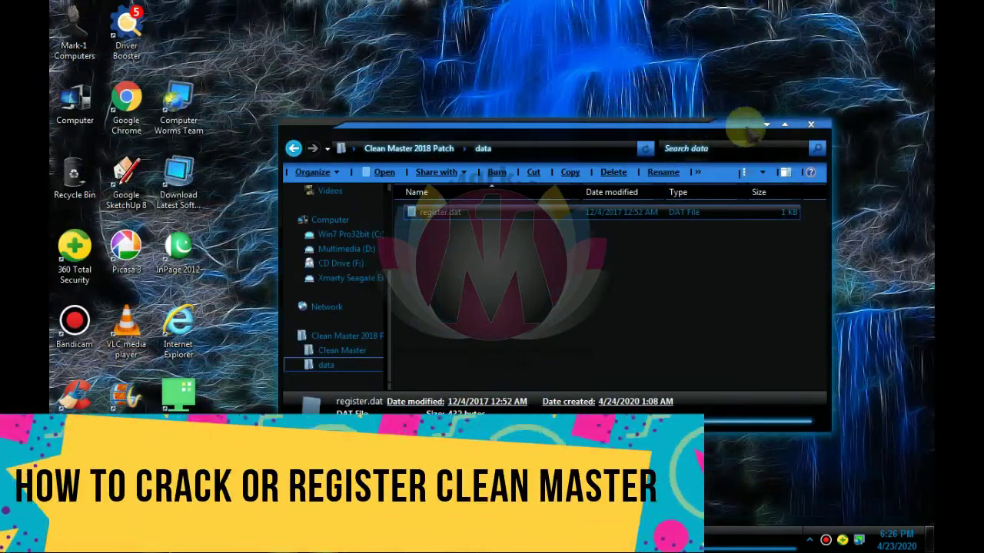
Close the patch's data folder window and refresh the desktop several times
{"action": "left_click", "coordinate": [816, 125]}
{"action": "right_click", "coordinate": [538, 79]}
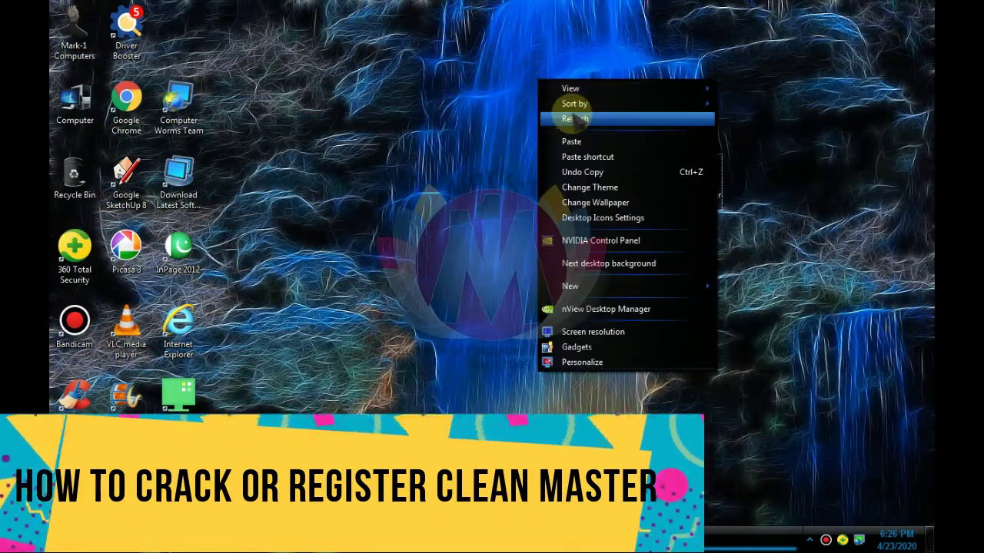
{"action": "left_click", "coordinate": [561, 115]}
{"action": "right_click", "coordinate": [490, 56]}
{"action": "left_click", "coordinate": [521, 87]}
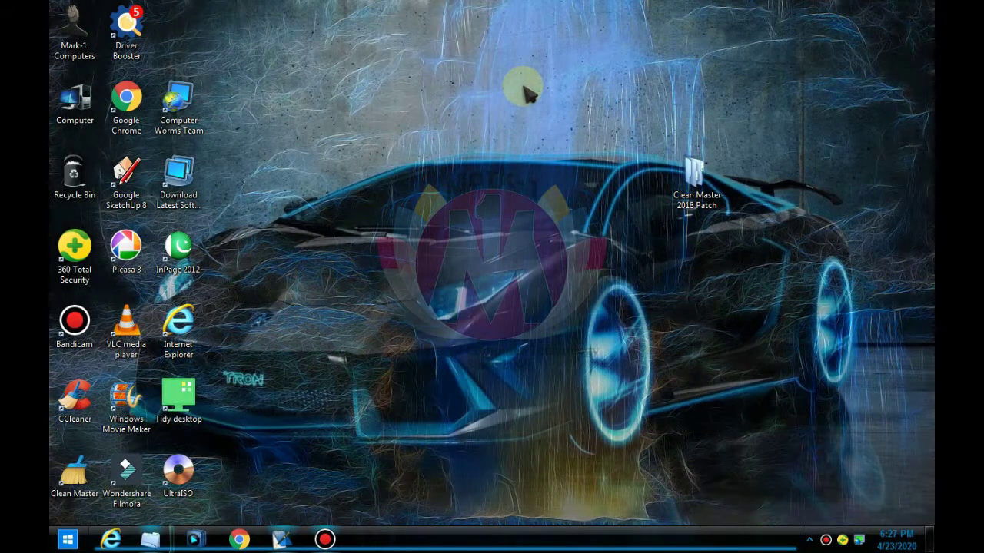
{"action": "right_click", "coordinate": [525, 91]}
{"action": "left_click", "coordinate": [588, 124]}
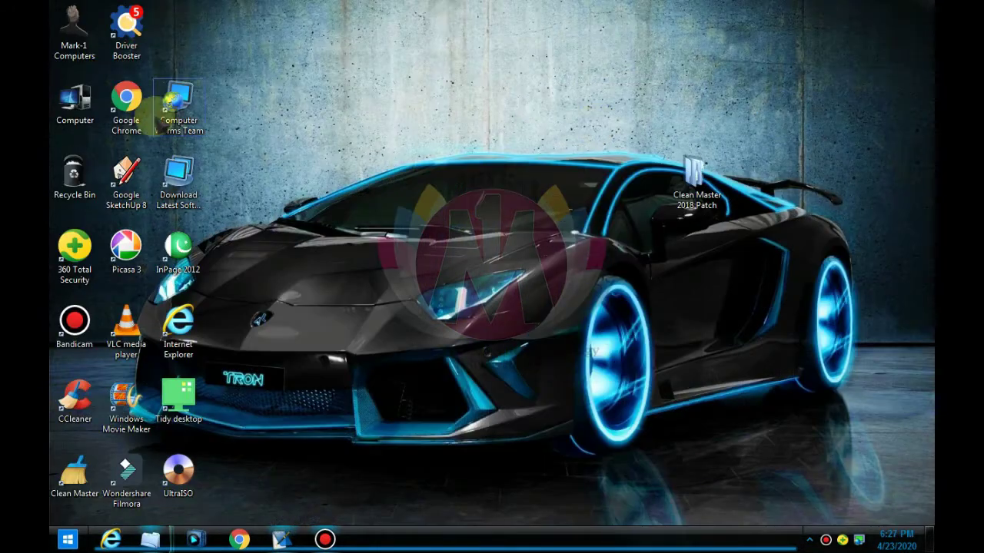
Browse drive C to the Clean Master folder inside Program Files\cmcm
{"action": "left_click", "coordinate": [75, 100]}
{"action": "double_click", "coordinate": [74, 100]}
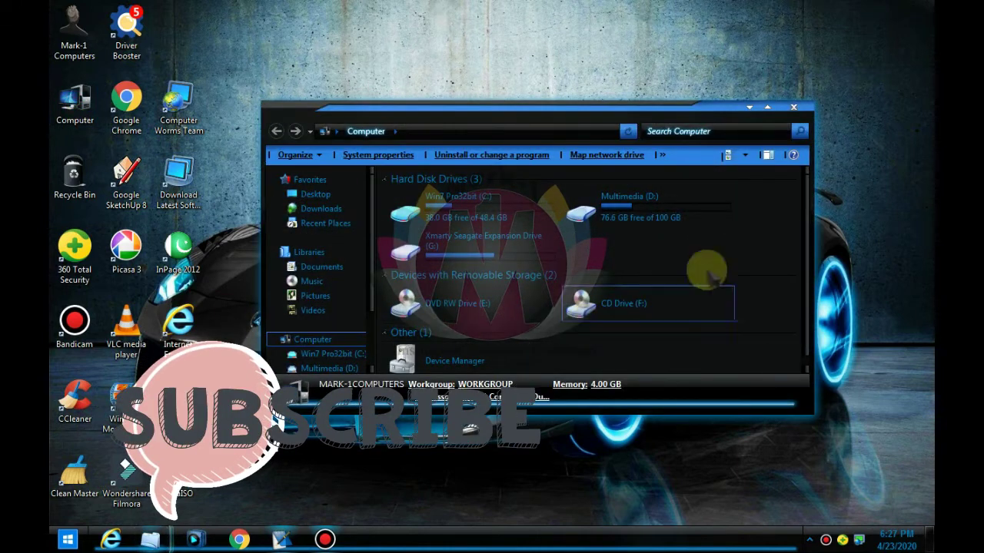
{"action": "double_click", "coordinate": [461, 202]}
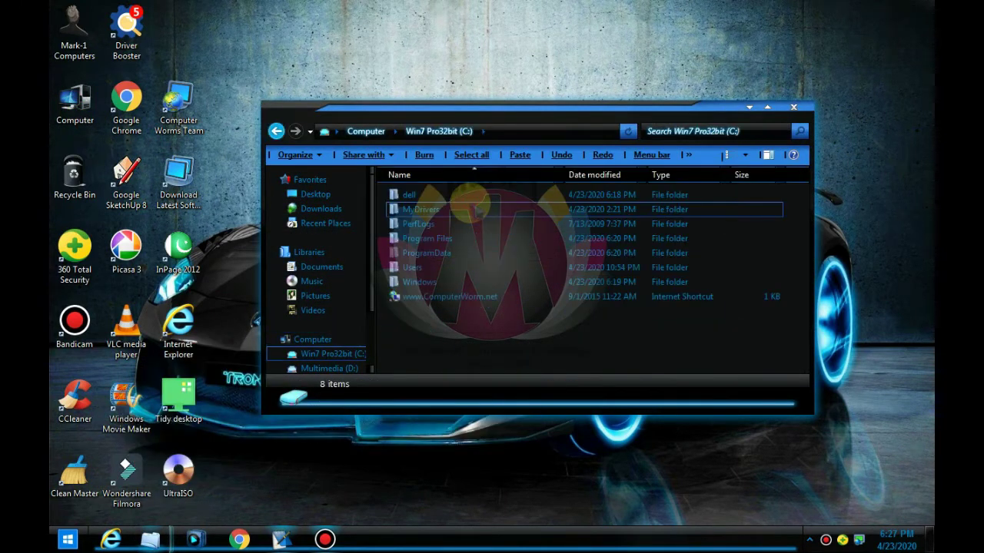
{"action": "double_click", "coordinate": [427, 238]}
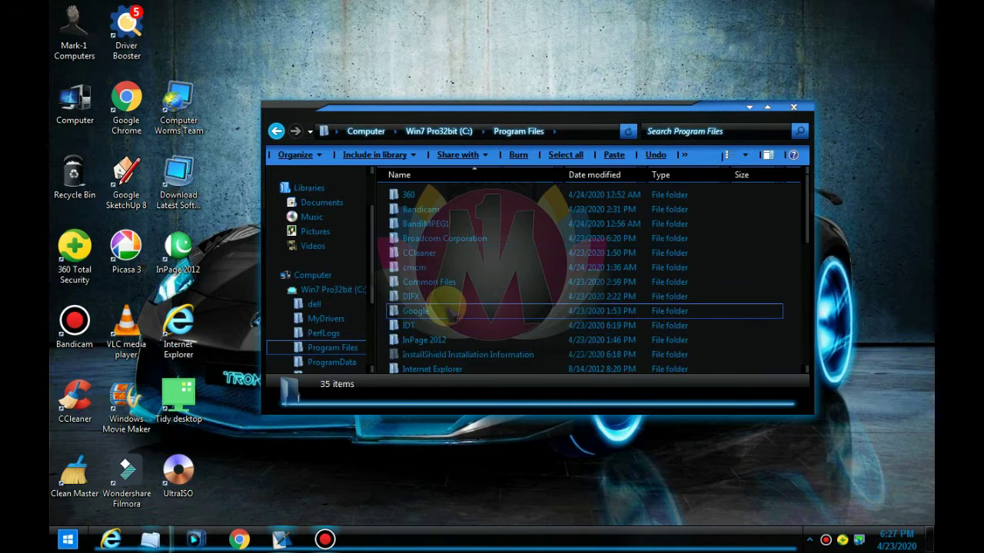
{"action": "double_click", "coordinate": [415, 267]}
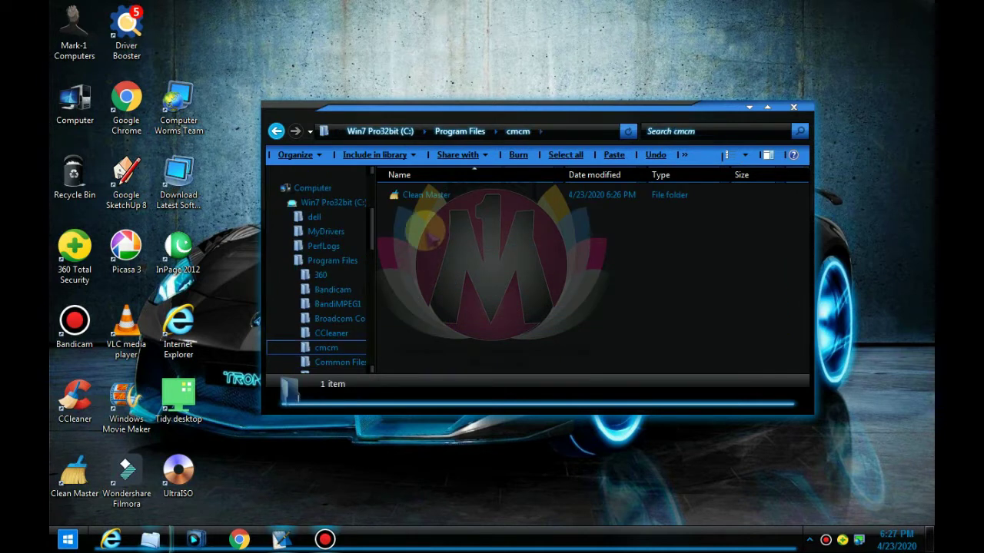
{"action": "left_click", "coordinate": [427, 195]}
{"action": "double_click", "coordinate": [428, 197]}
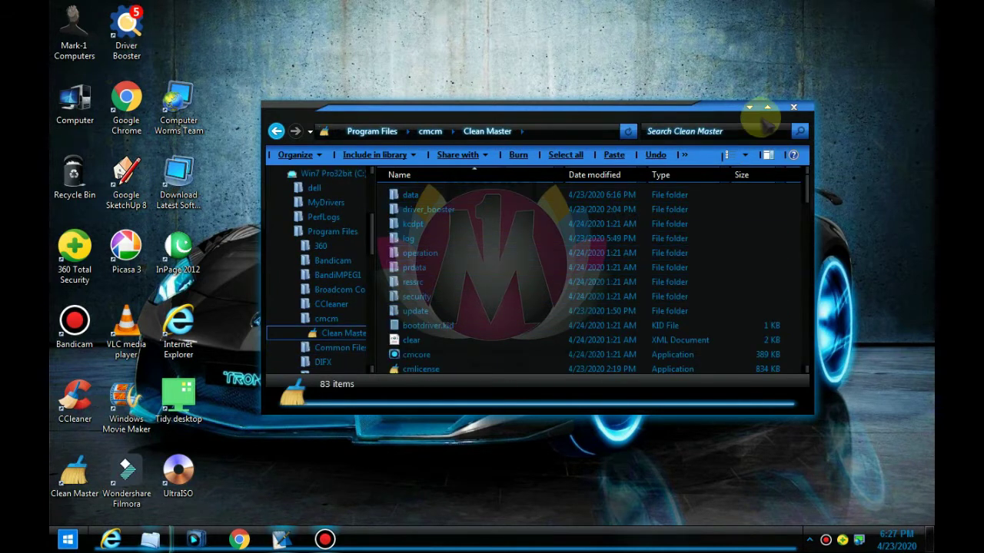
Examine the Clean Master folder and its data subfolder, then close the window and refresh the desktop
{"action": "left_click_drag", "start_coordinate": [592, 110], "coordinate": [582, 45]}
{"action": "scroll", "coordinate": [446, 199], "scroll_direction": "down", "scroll_amount": 1}
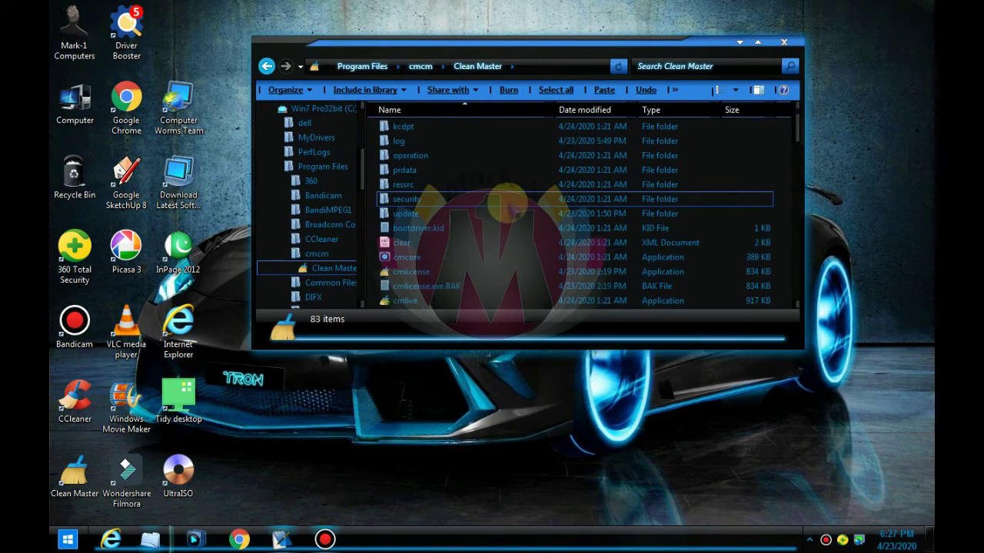
{"action": "scroll", "coordinate": [446, 173], "scroll_direction": "up", "scroll_amount": 1}
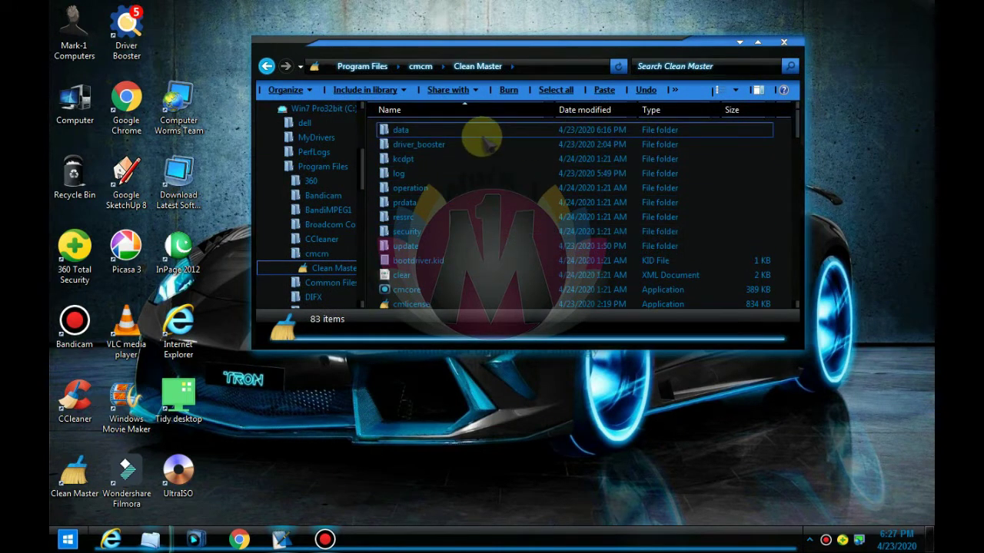
{"action": "double_click", "coordinate": [436, 131]}
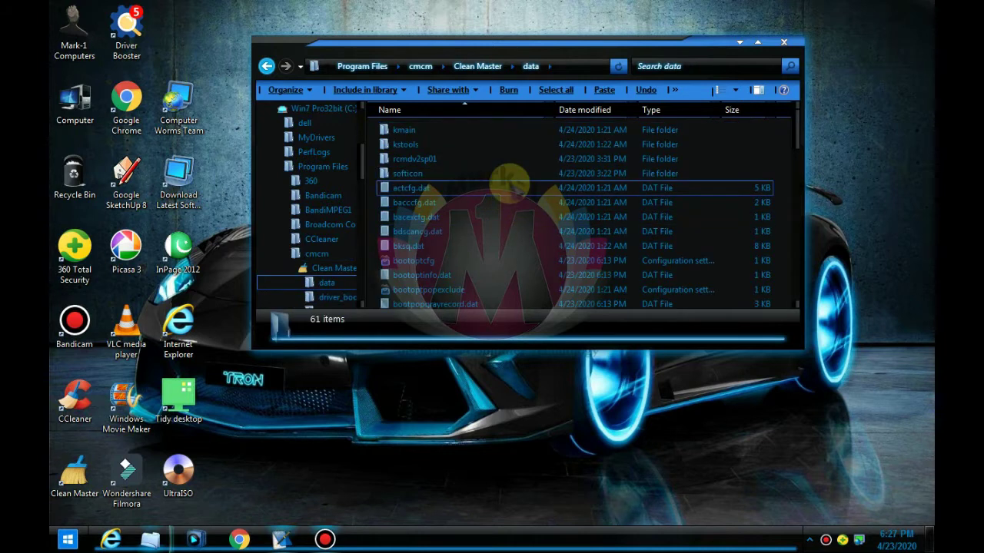
{"action": "right_click", "coordinate": [511, 187]}
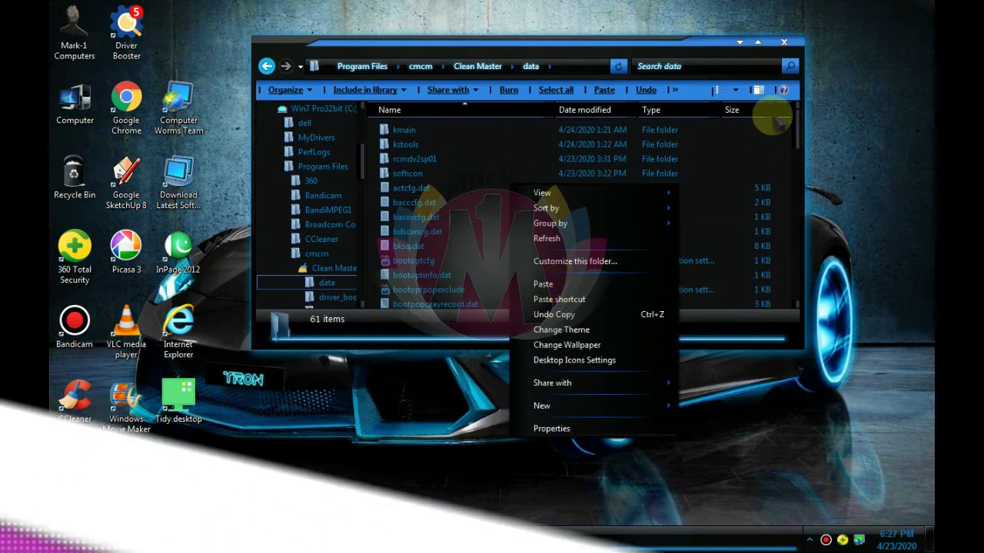
{"action": "left_click", "coordinate": [783, 41]}
{"action": "right_click", "coordinate": [492, 123]}
{"action": "left_click", "coordinate": [527, 155]}
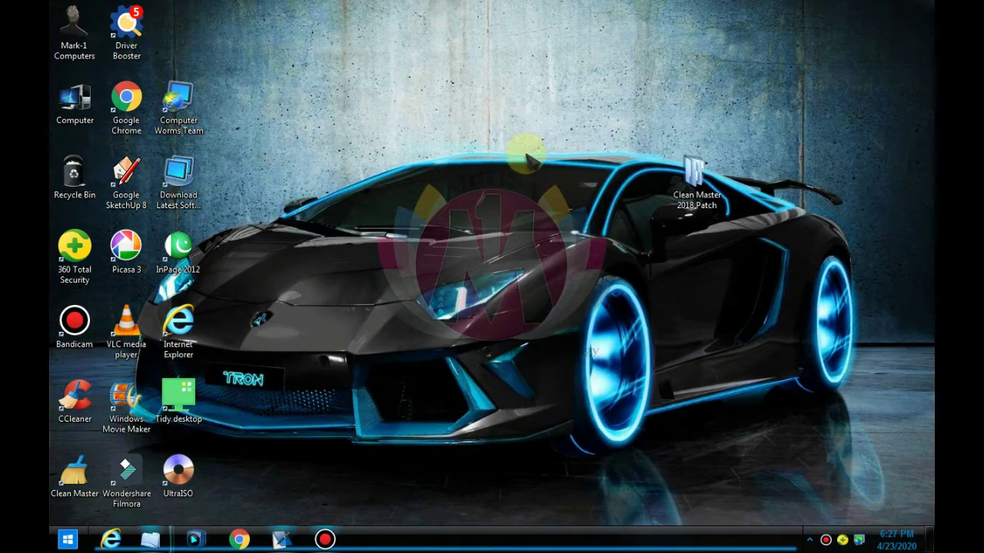
Launch Clean Master from its desktop shortcut and view the program's About information
{"action": "double_click", "coordinate": [73, 465]}
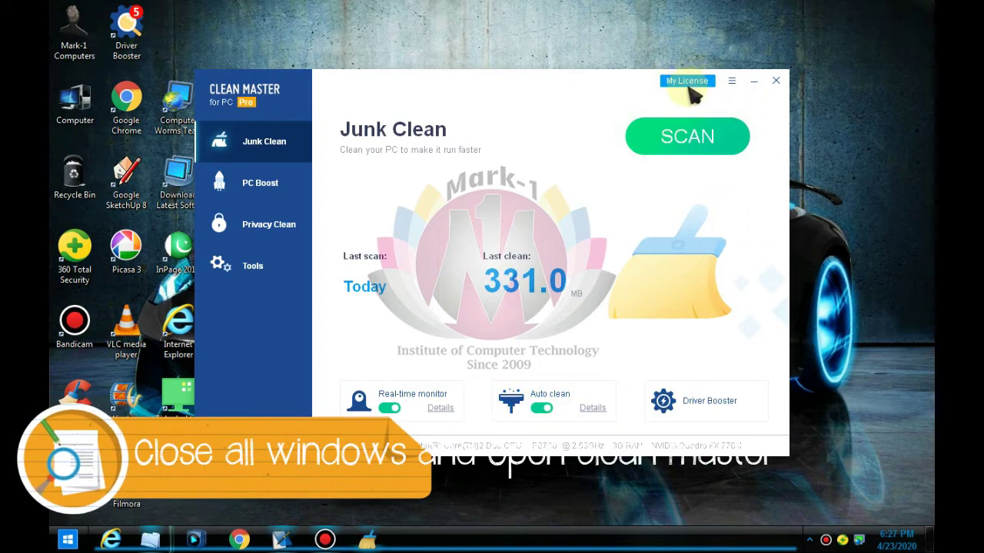
{"action": "left_click", "coordinate": [732, 82]}
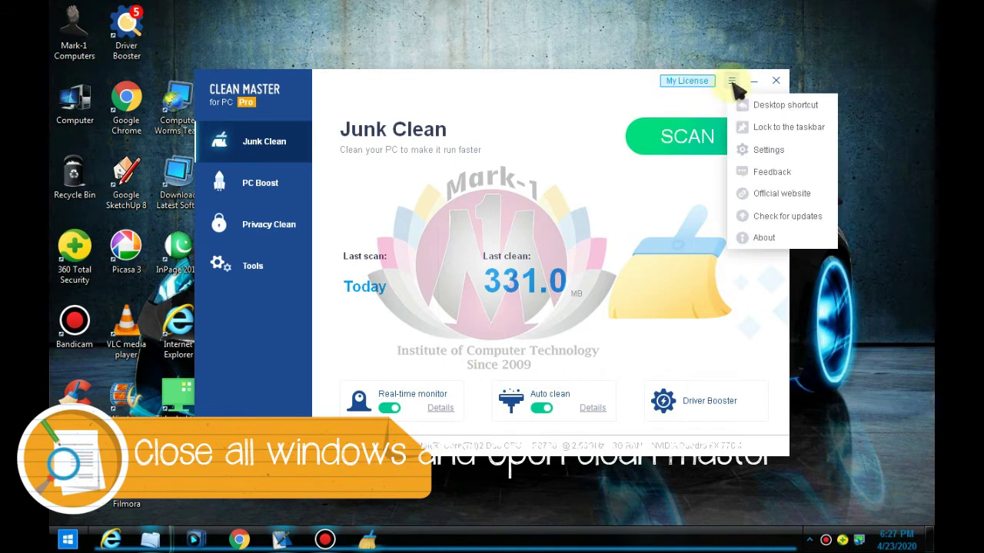
{"action": "left_click", "coordinate": [764, 238]}
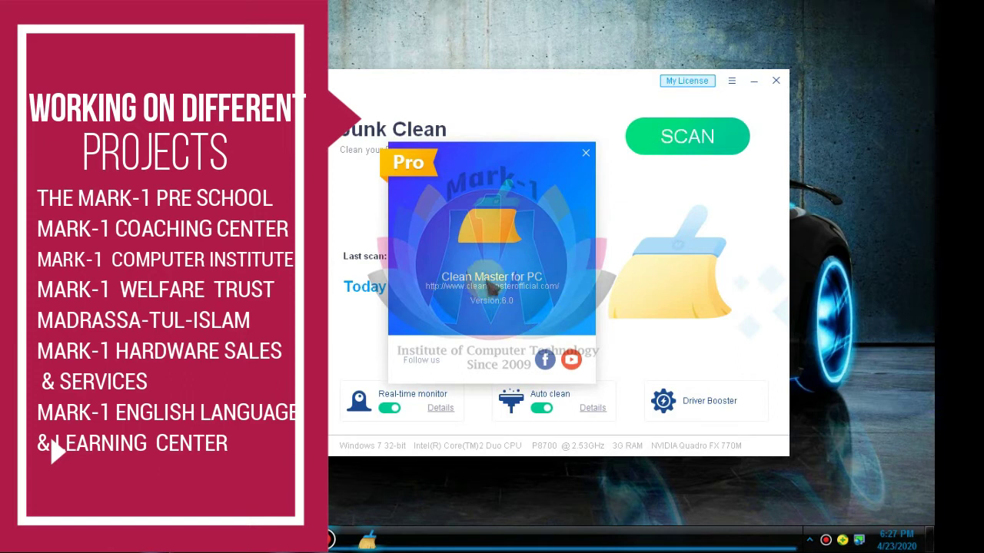
{"action": "left_click", "coordinate": [584, 155]}
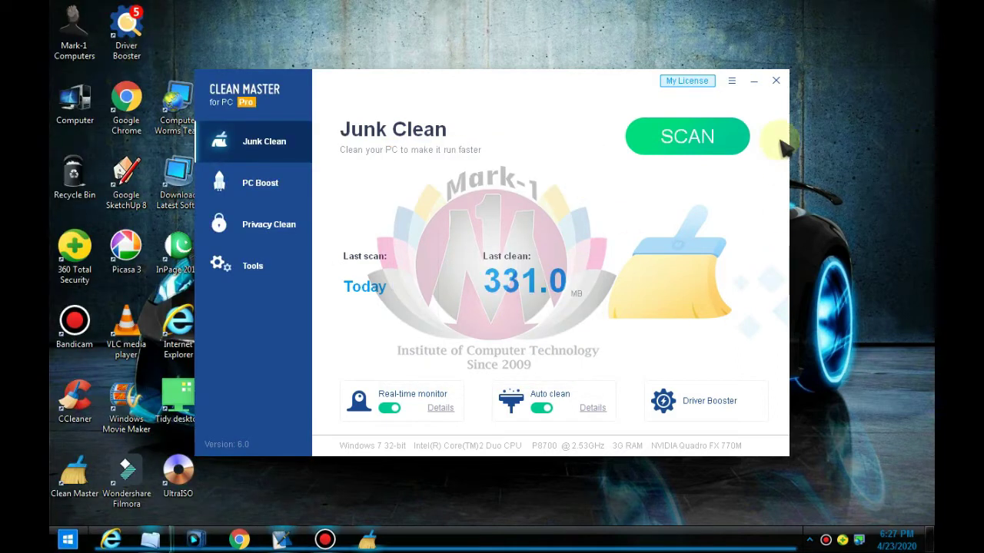
Close Clean Master and refresh the desktop
{"action": "left_click", "coordinate": [775, 80]}
{"action": "right_click", "coordinate": [603, 72]}
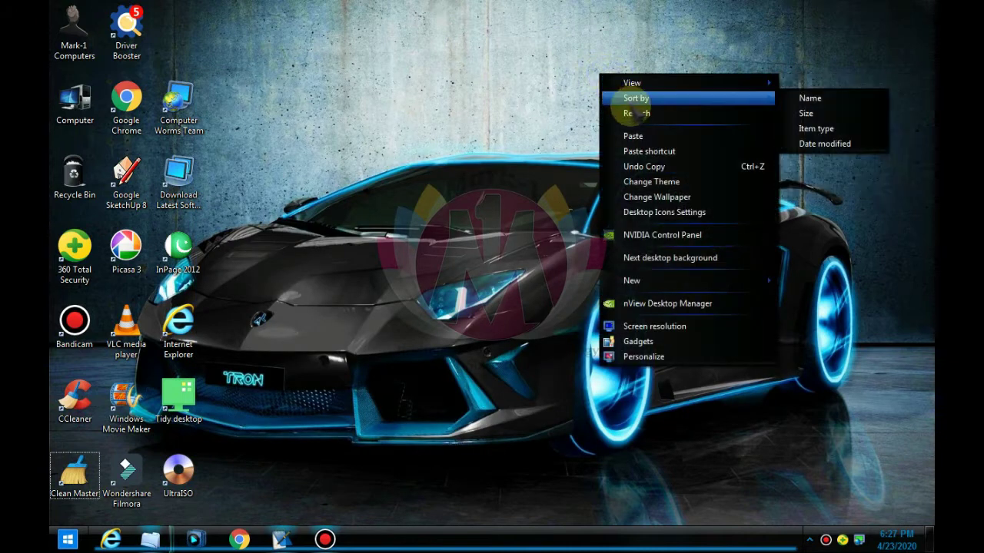
{"action": "left_click", "coordinate": [619, 113]}
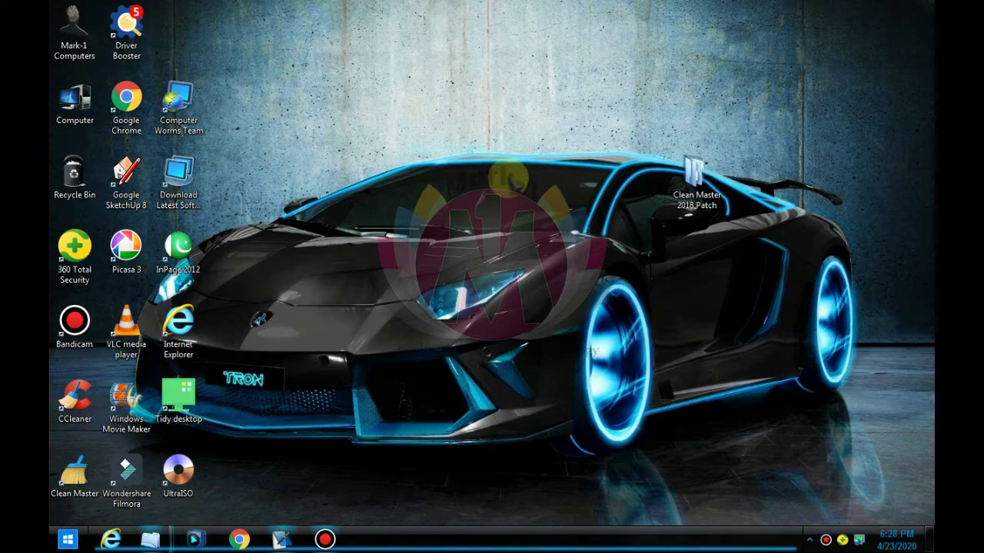